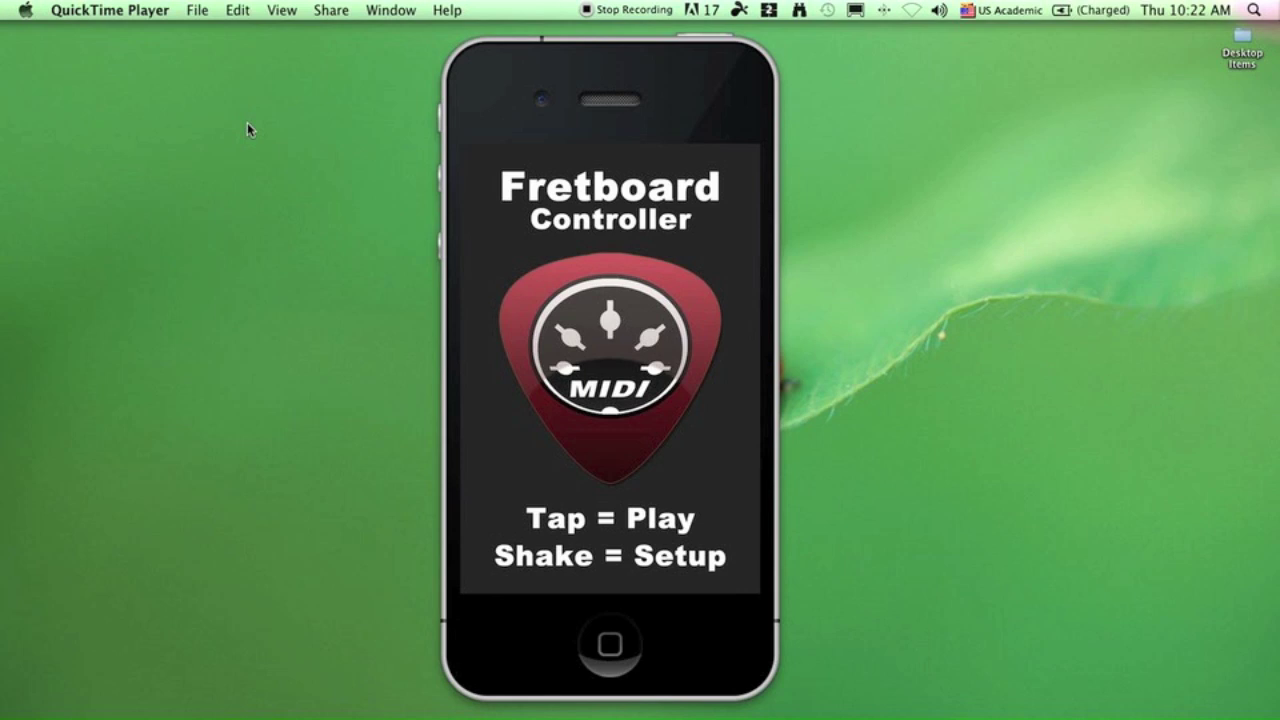
Dismiss the Fretboard Controller splash screen to reach the guitar fretboard at fret 1
{"action": "left_click", "coordinate": [512, 331]}
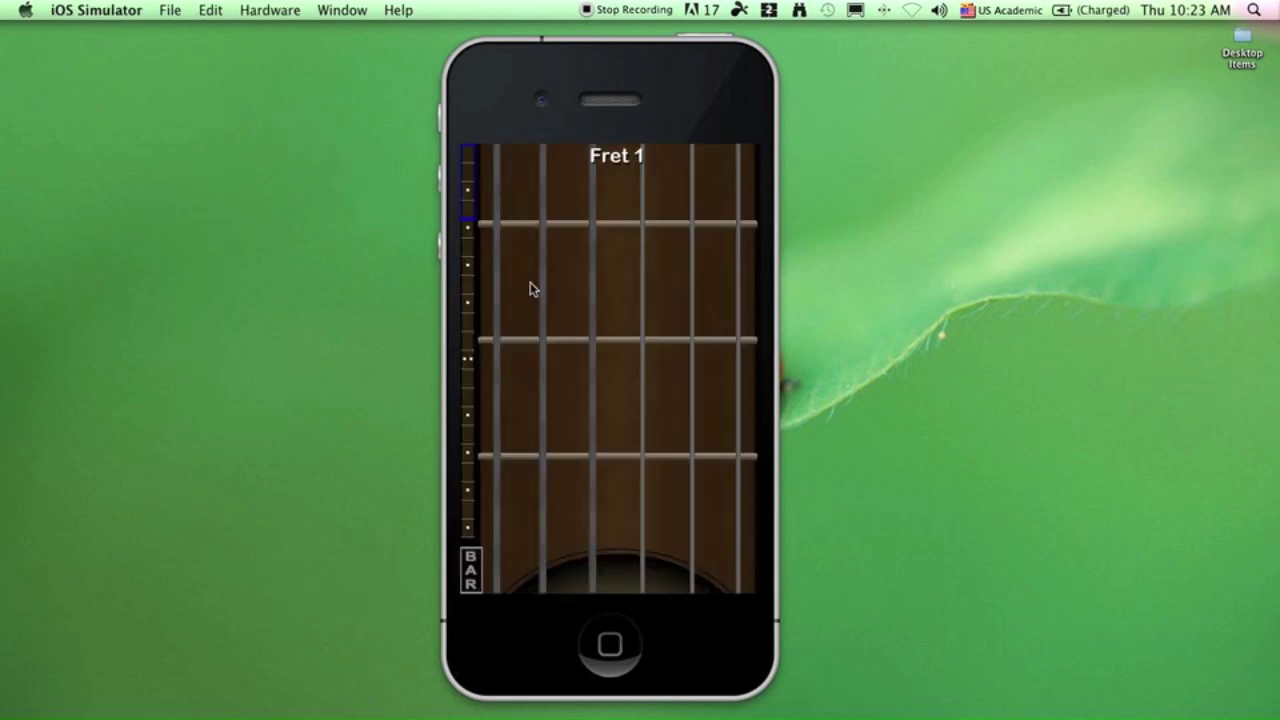
Rotate to landscape, strum the top three and then all six strings, and shift the neck position
{"action": "key", "text": "super+Right"}
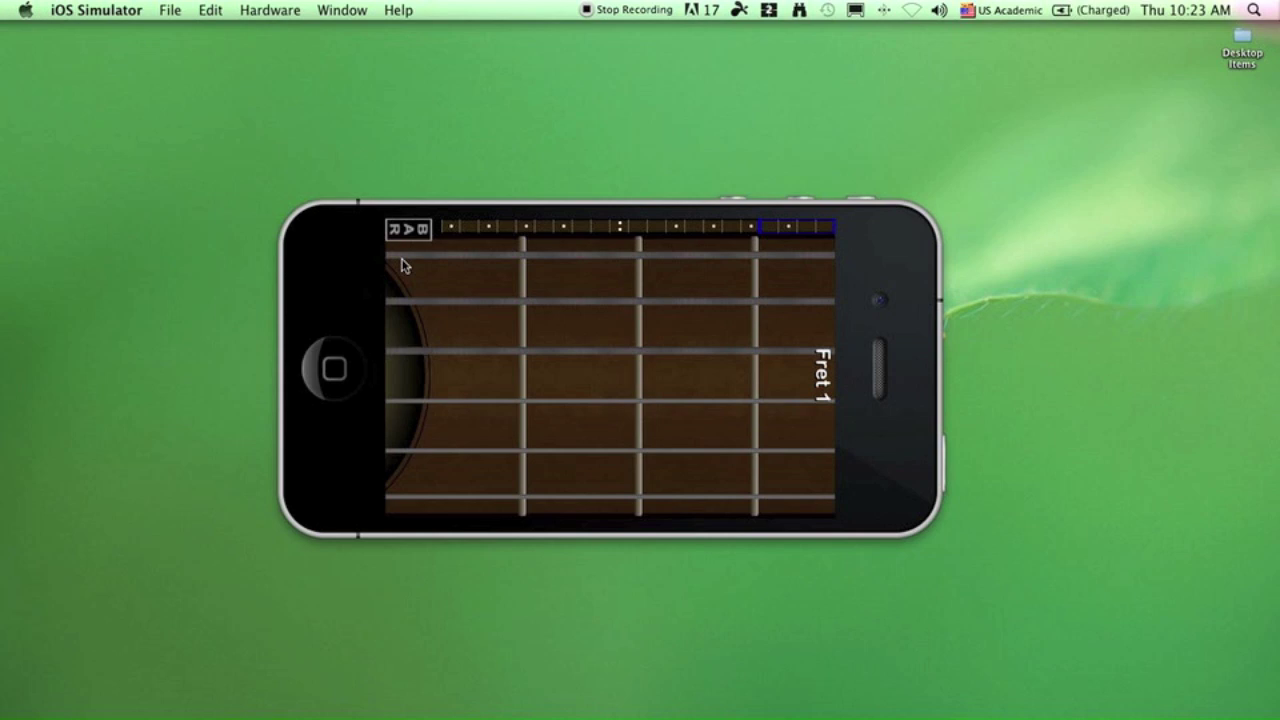
{"action": "left_click_drag", "start_coordinate": [400, 262], "coordinate": [403, 491]}
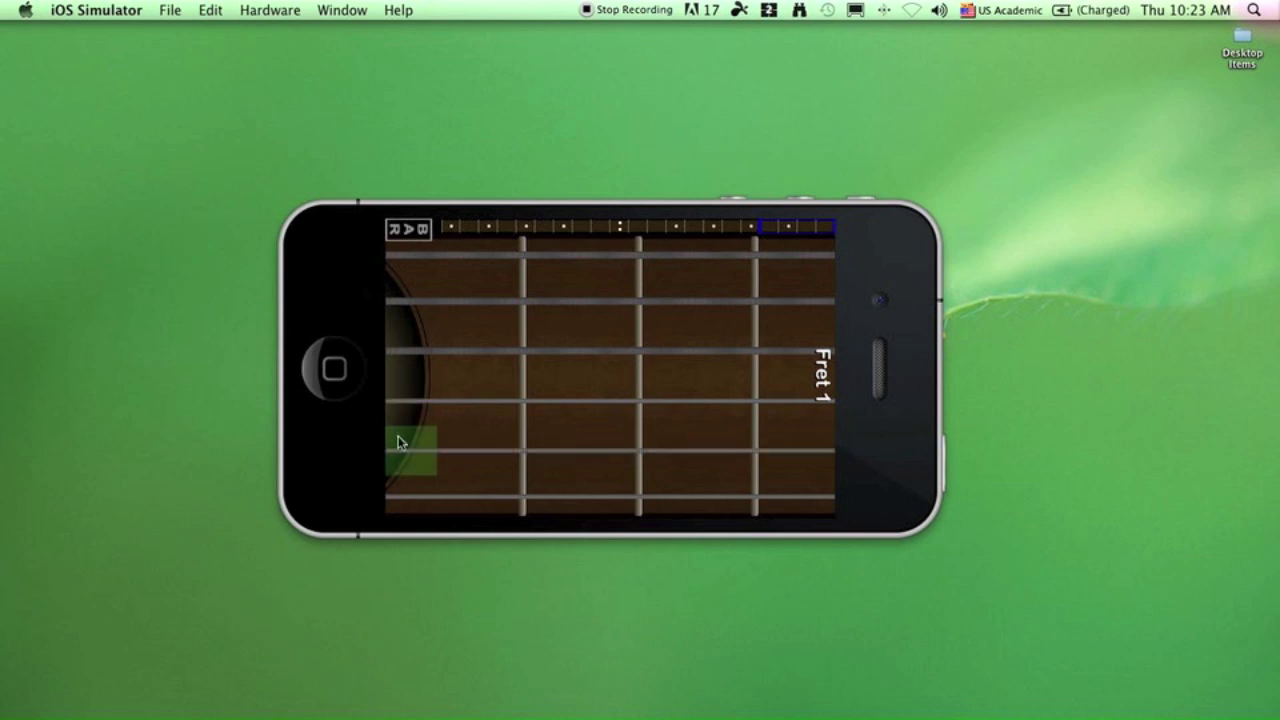
{"action": "left_click_drag", "start_coordinate": [392, 256], "coordinate": [406, 594]}
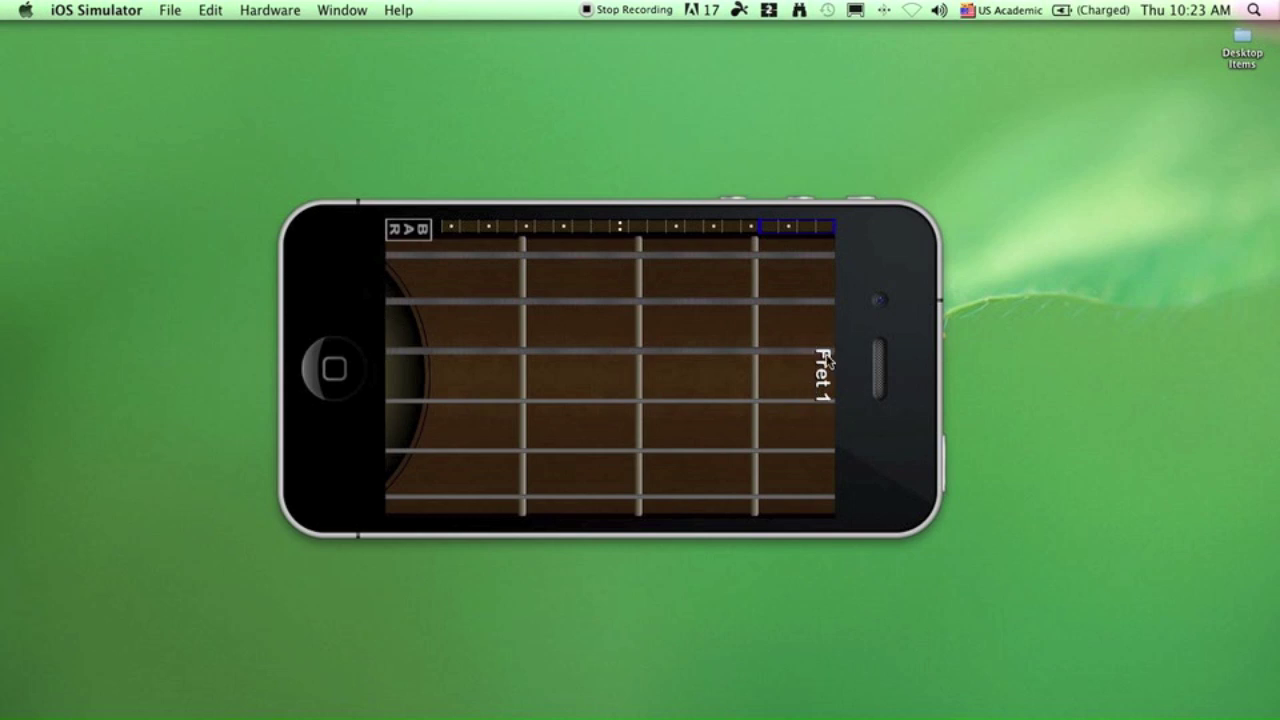
{"action": "left_click", "coordinate": [801, 237]}
Slide the position through frets 17 and 19, strumming with two touches, and settle on fret 14
{"action": "left_click_drag", "start_coordinate": [803, 237], "coordinate": [619, 237]}
{"action": "key", "text": "alt"}
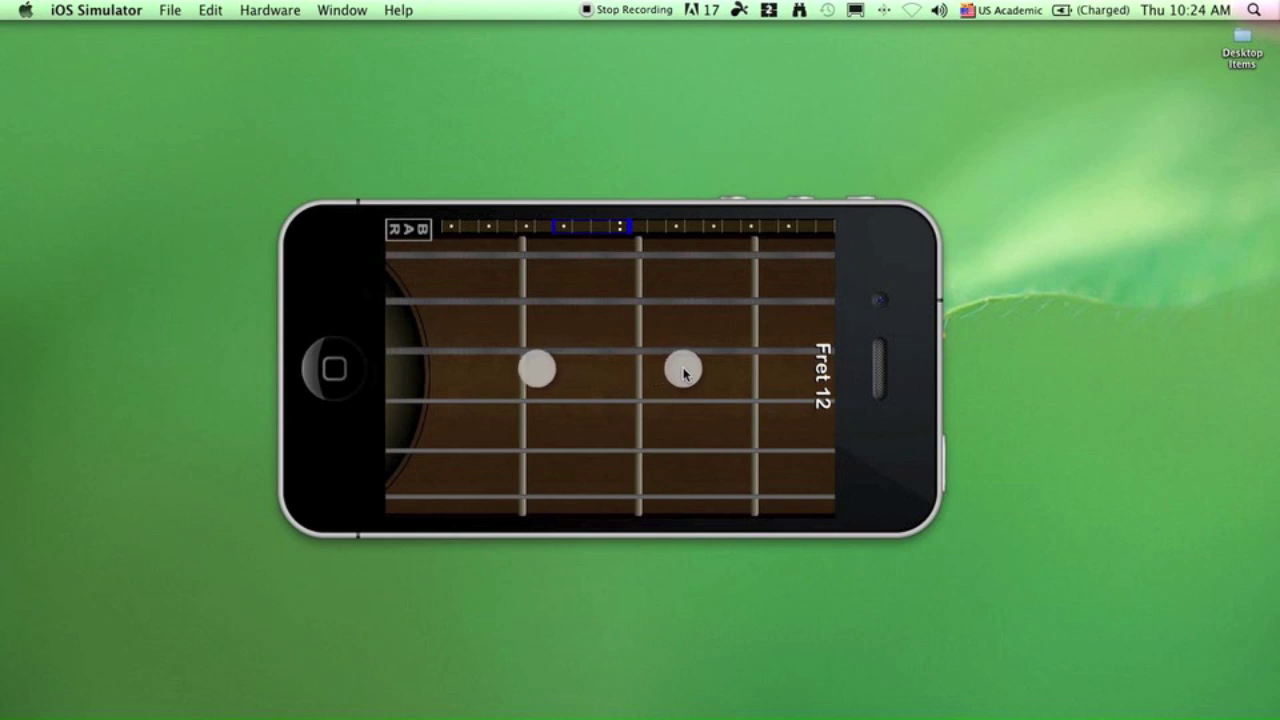
{"action": "left_click_drag", "start_coordinate": [560, 223], "coordinate": [532, 234]}
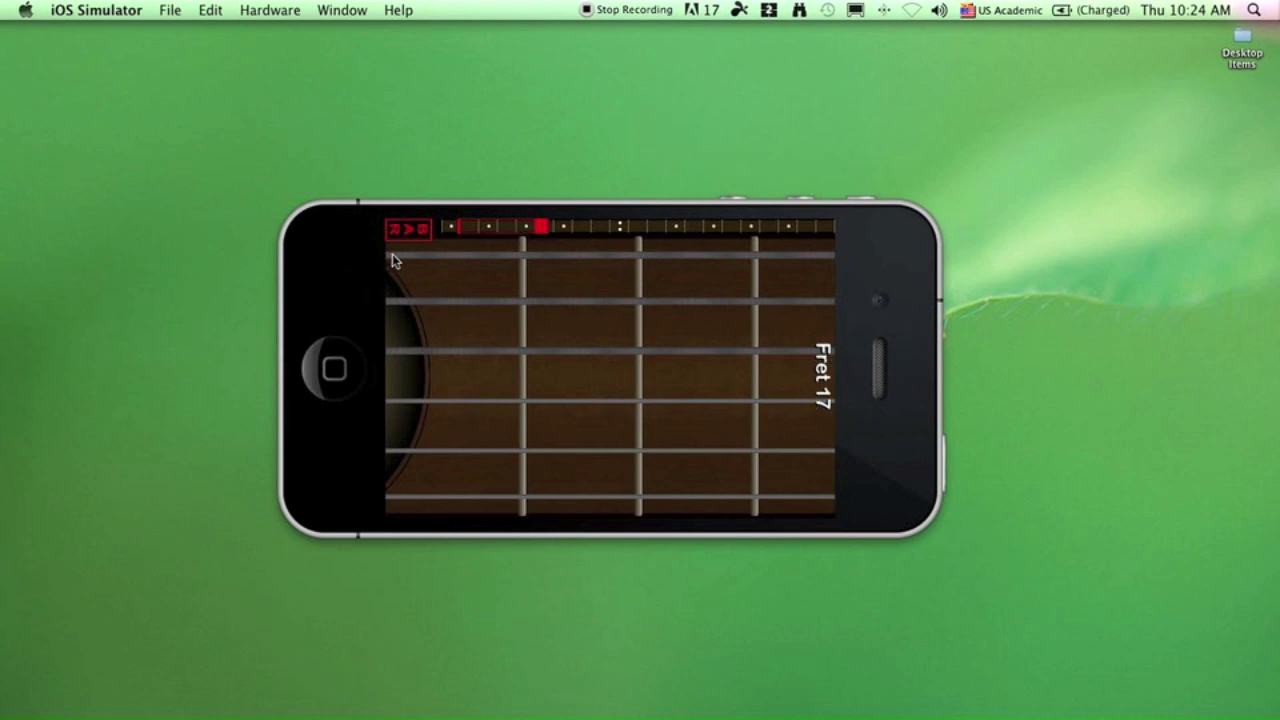
{"action": "left_click_drag", "start_coordinate": [392, 253], "coordinate": [405, 461]}
{"action": "left_click", "coordinate": [483, 228]}
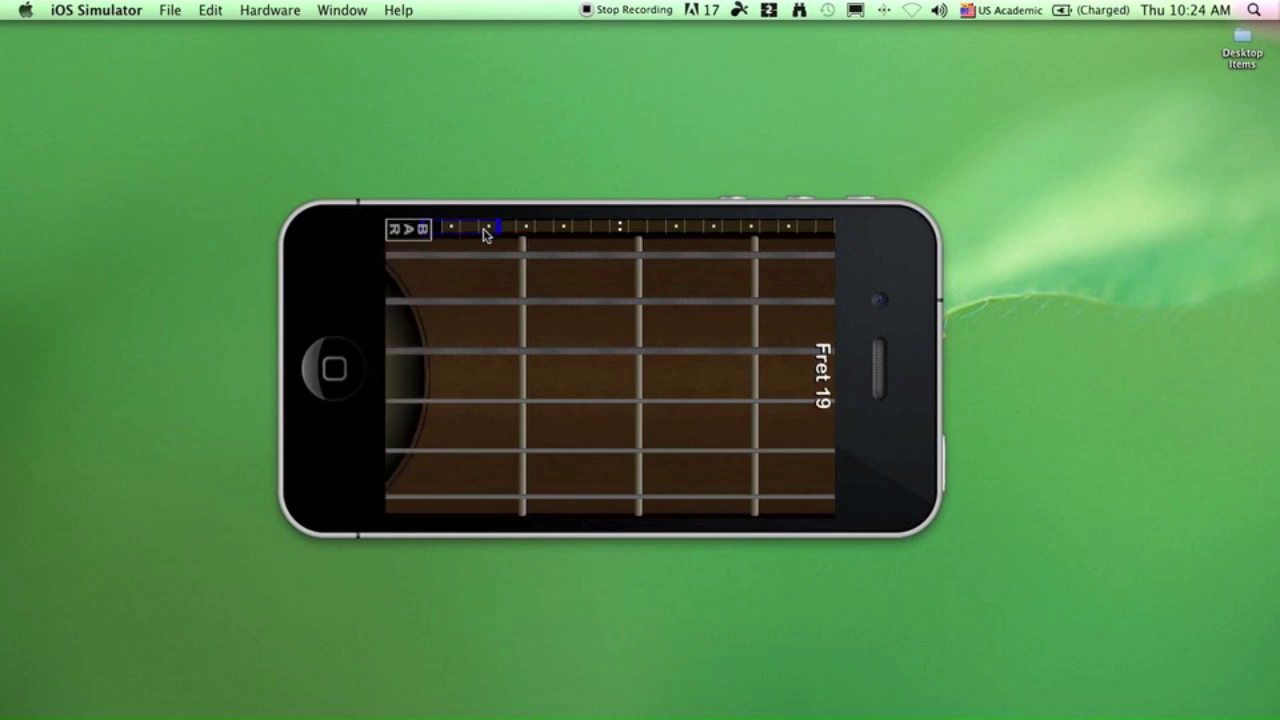
{"action": "left_click_drag", "start_coordinate": [483, 228], "coordinate": [568, 230]}
In settings, set Change Fret Position With to Shortcuts and return to the fretboard
{"action": "key", "text": "super+Left"}
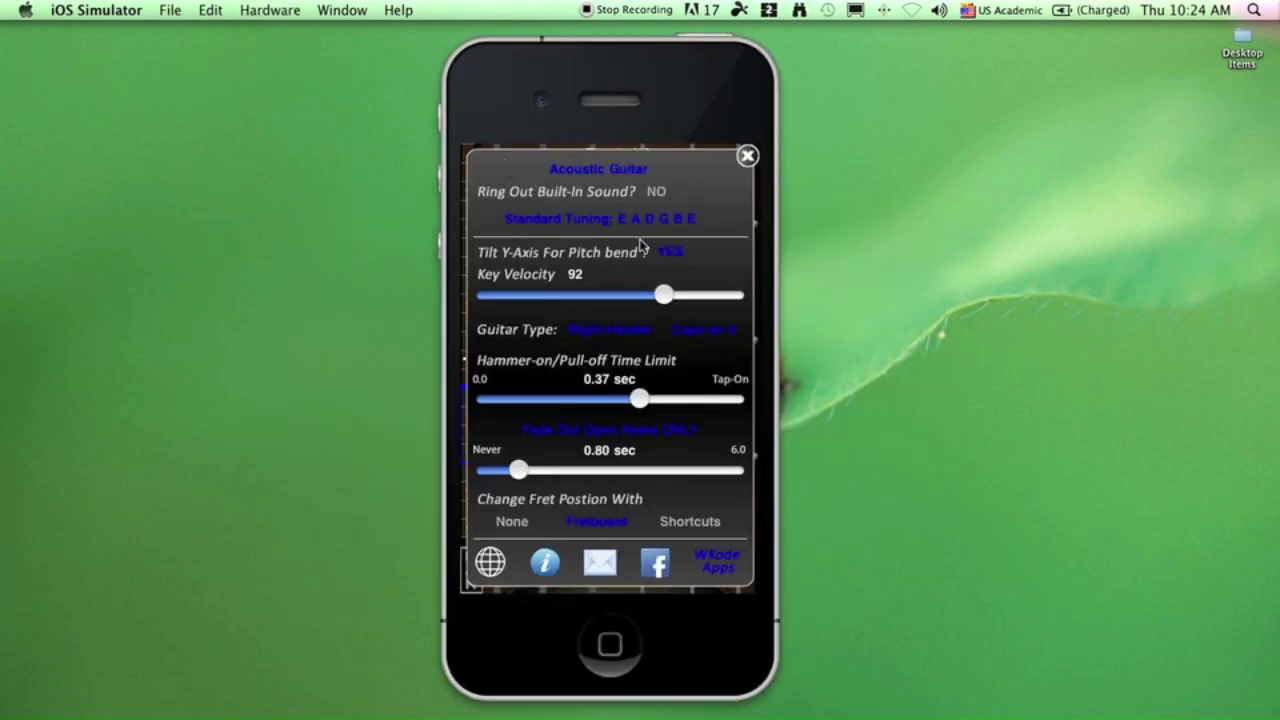
{"action": "left_click", "coordinate": [691, 524]}
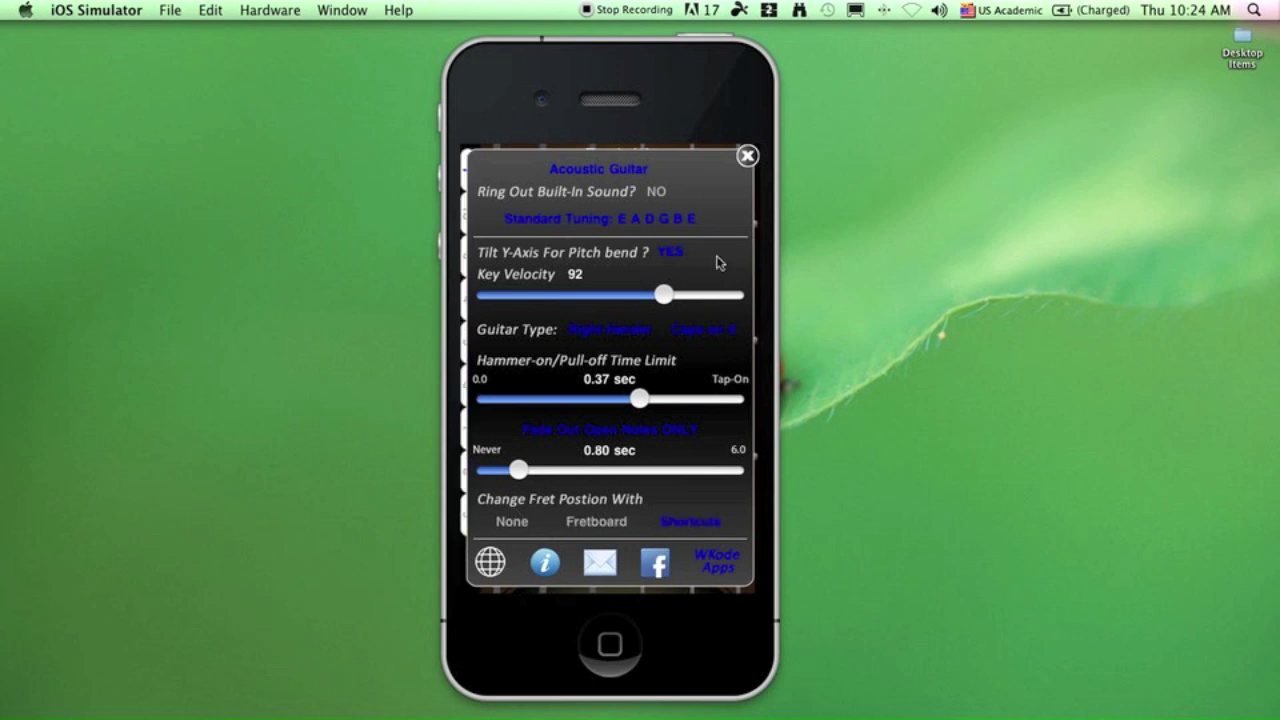
{"action": "left_click", "coordinate": [747, 157]}
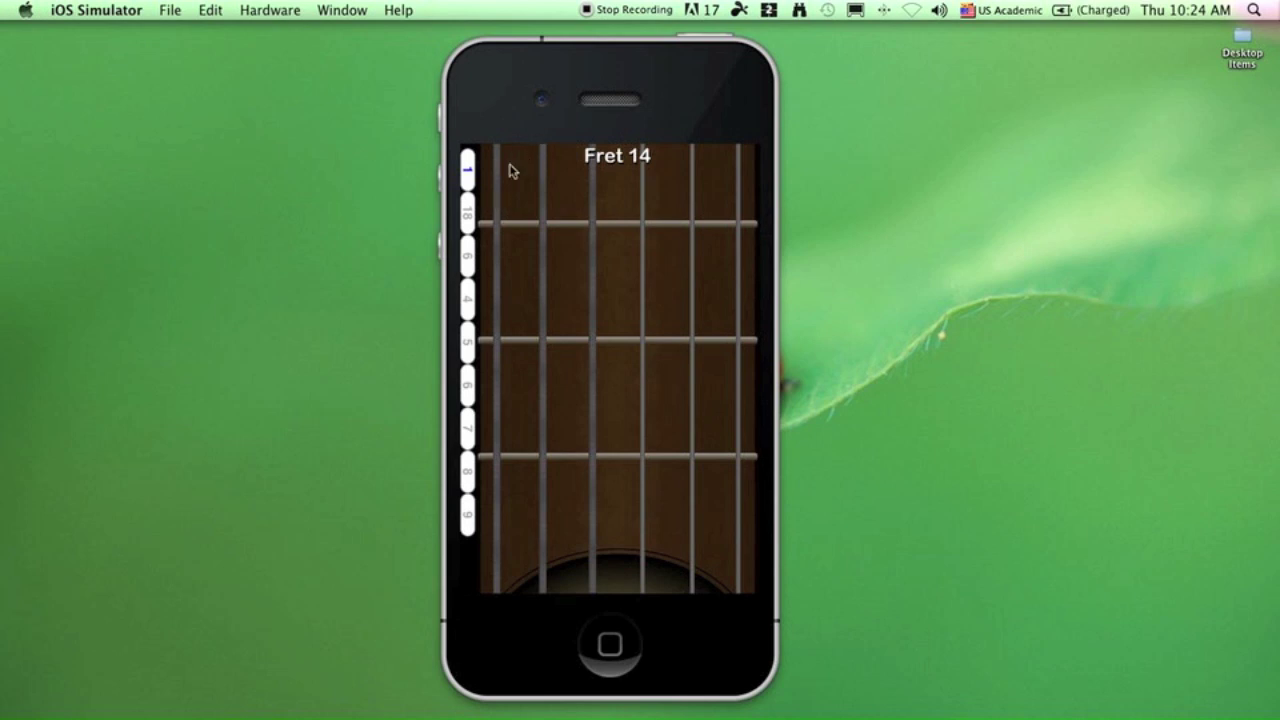
Assign fret 8 to the second shortcut and fret 19 to the third
{"action": "left_click", "coordinate": [466, 210]}
{"action": "left_click_drag", "start_coordinate": [603, 235], "coordinate": [603, 380]}
{"action": "left_click", "coordinate": [603, 309]}
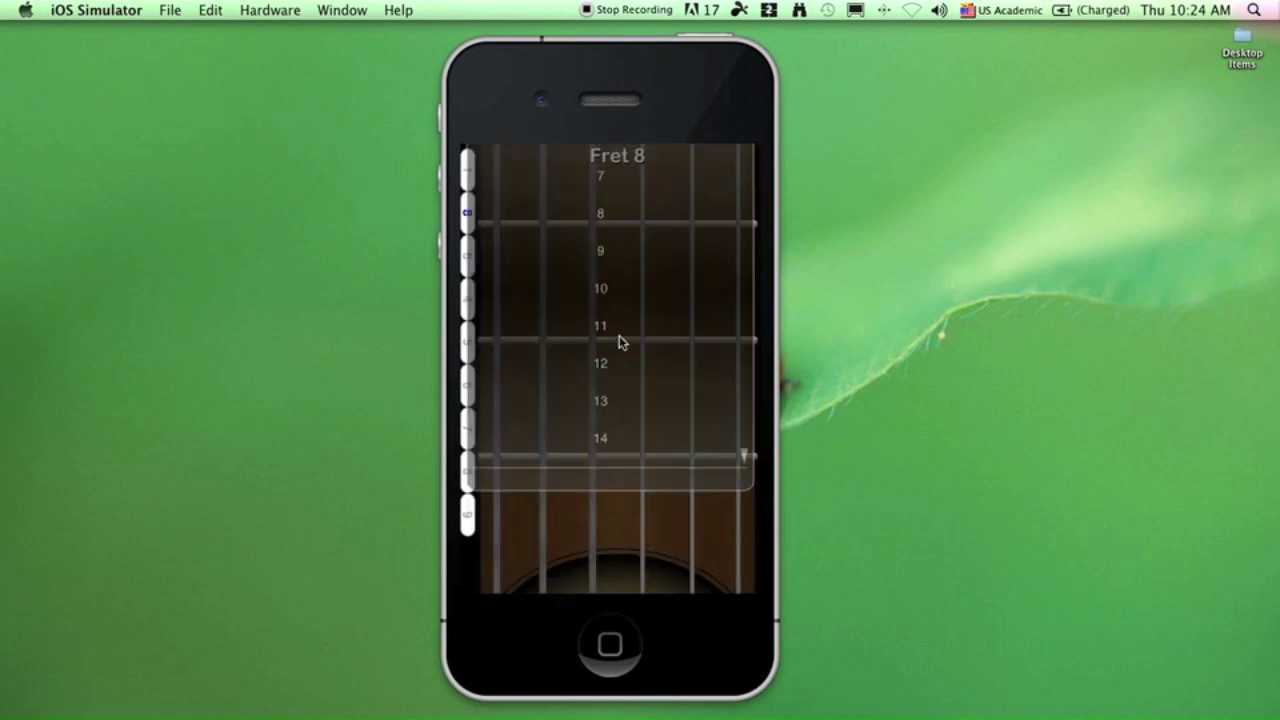
{"action": "left_click", "coordinate": [466, 255]}
{"action": "scroll", "coordinate": [651, 349], "scroll_direction": "down", "scroll_amount": 5}
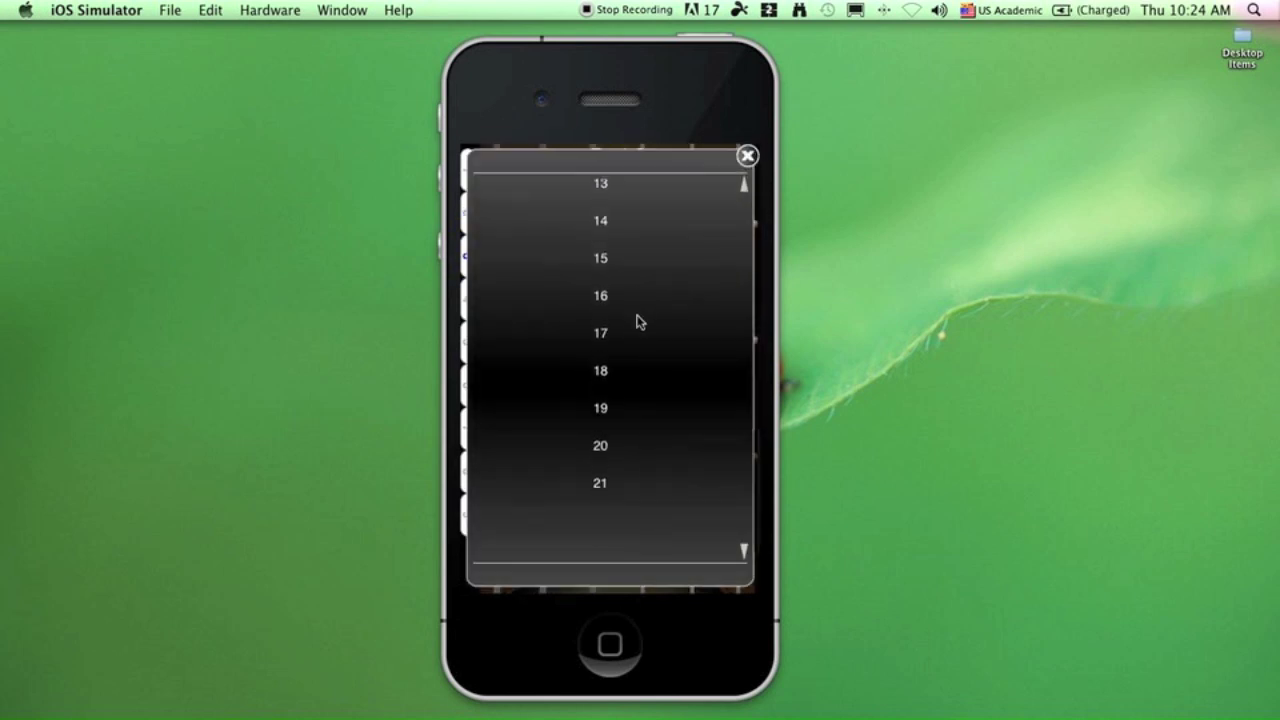
{"action": "left_click_drag", "start_coordinate": [637, 320], "coordinate": [623, 466]}
{"action": "scroll", "coordinate": [648, 375], "scroll_direction": "down", "scroll_amount": 3}
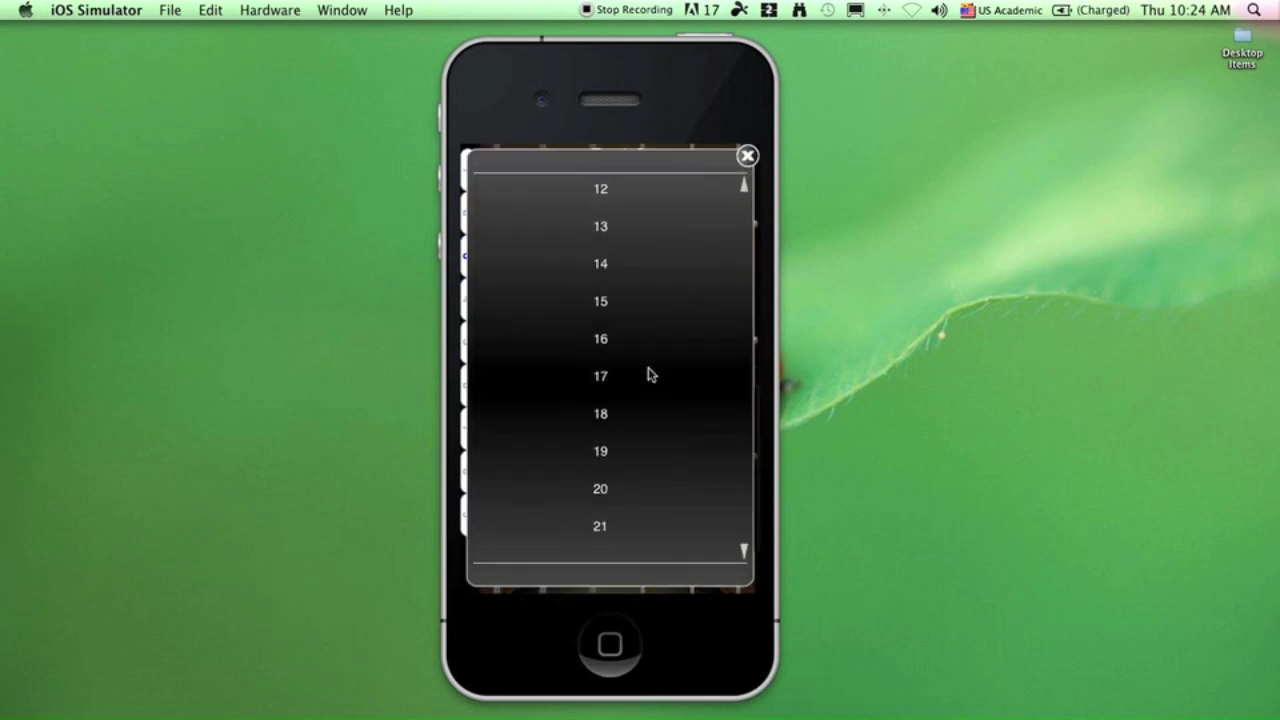
{"action": "left_click", "coordinate": [608, 456]}
Jump between frets 1, 8 and 19 using the shortcuts, ending back on fret 1
{"action": "left_click", "coordinate": [467, 172]}
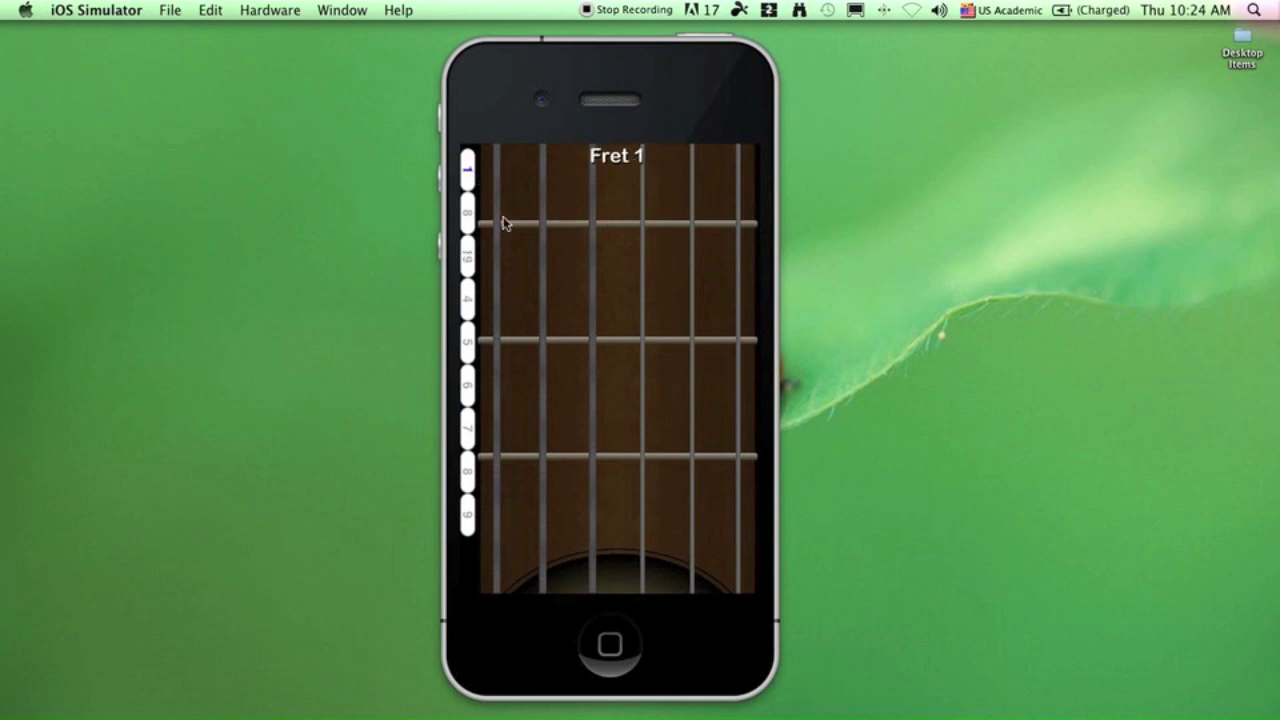
{"action": "left_click", "coordinate": [467, 213]}
{"action": "left_click", "coordinate": [467, 259]}
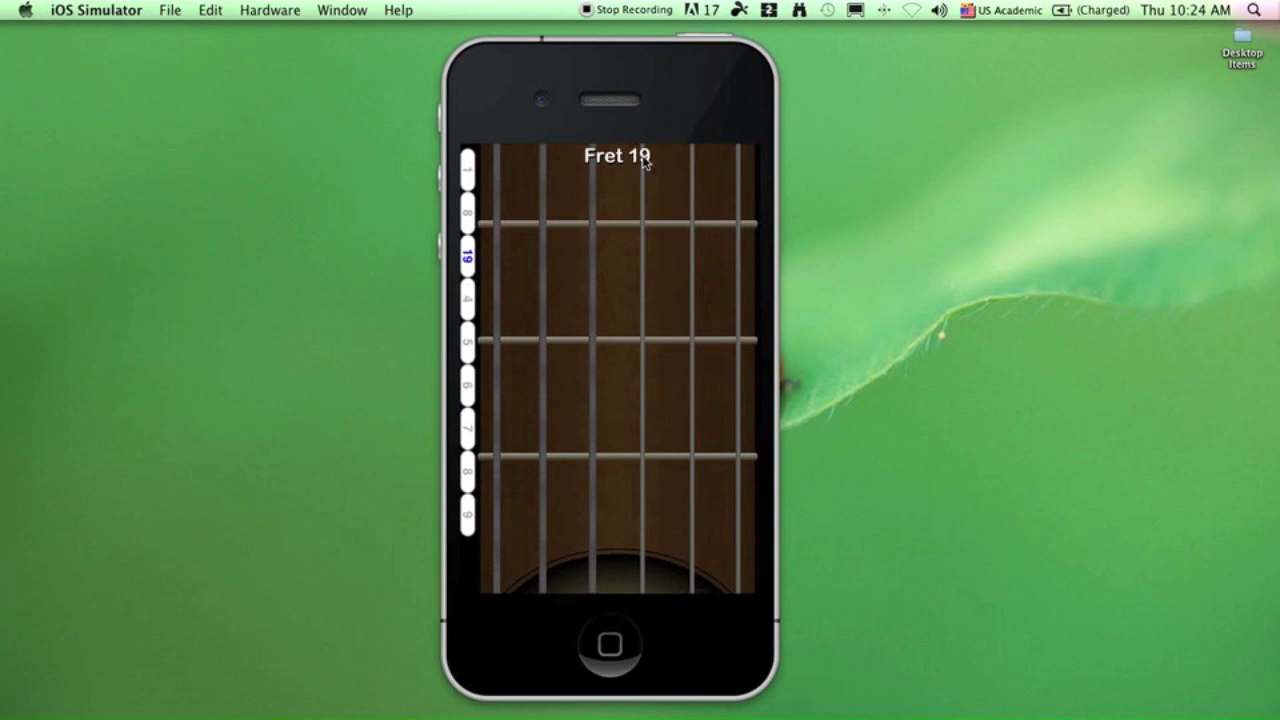
{"action": "left_click", "coordinate": [467, 259]}
{"action": "left_click", "coordinate": [470, 219]}
Lengthen the Fade Out slider to about 0.78 sec for all notes and return to the fretboard
{"action": "key", "text": "ctrl+super+z"}
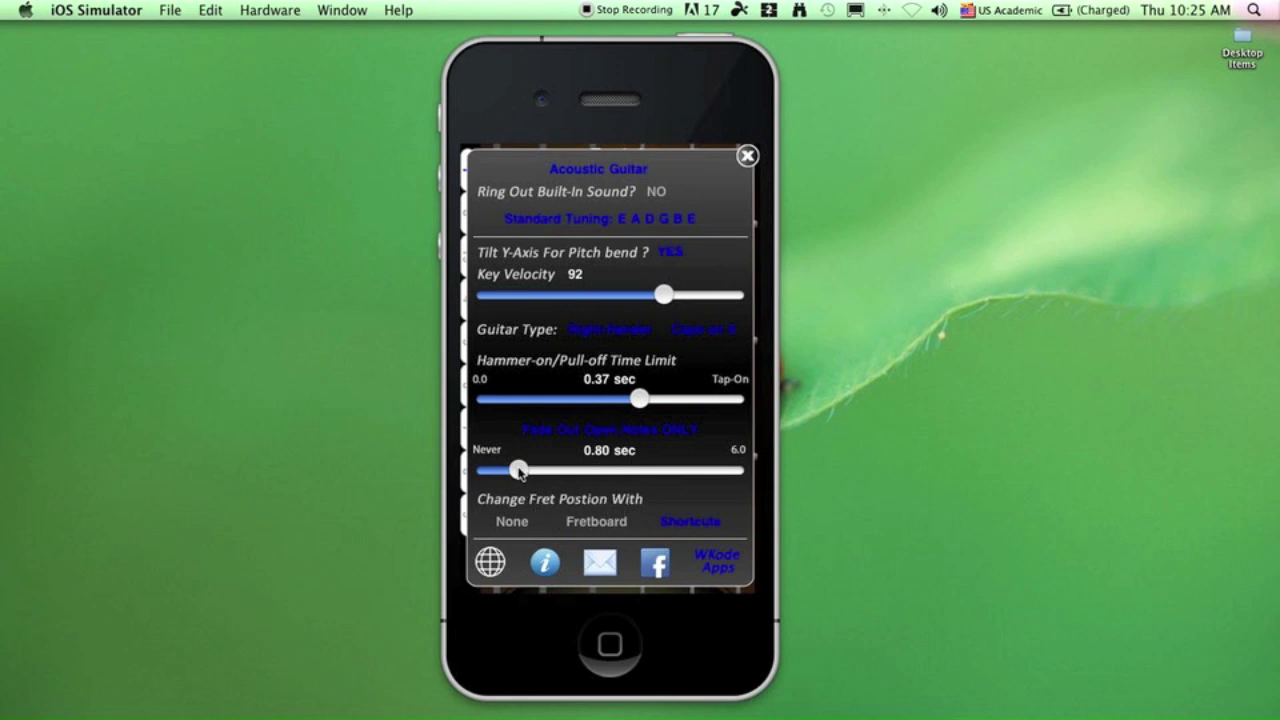
{"action": "mouse_move", "coordinate": [518, 471]}
{"action": "left_mouse_down"}
{"action": "mouse_move", "coordinate": [590, 473]}
{"action": "mouse_move", "coordinate": [527, 474]}
{"action": "left_mouse_up"}
{"action": "left_click", "coordinate": [747, 155]}
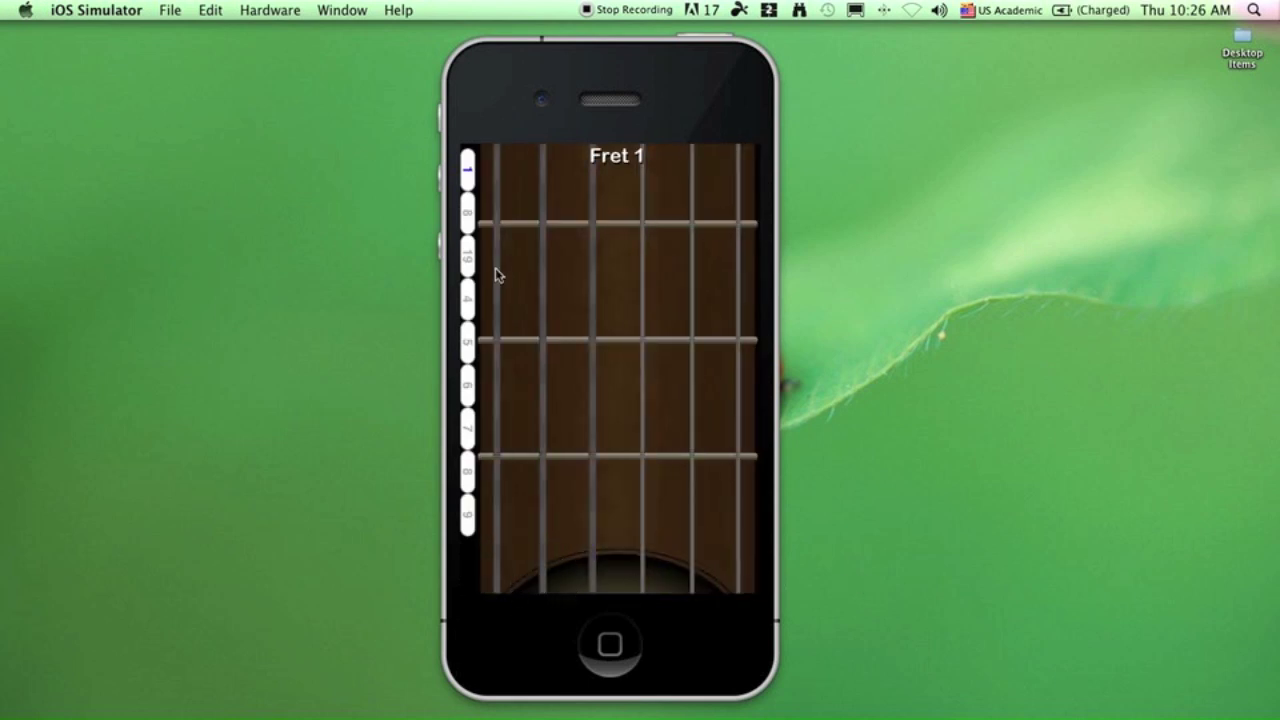
{"action": "left_click", "coordinate": [529, 563]}
Set the hammer-on/pull-off time limit to about 0.26 sec and close settings
{"action": "left_click_drag", "start_coordinate": [610, 399], "coordinate": [549, 399]}
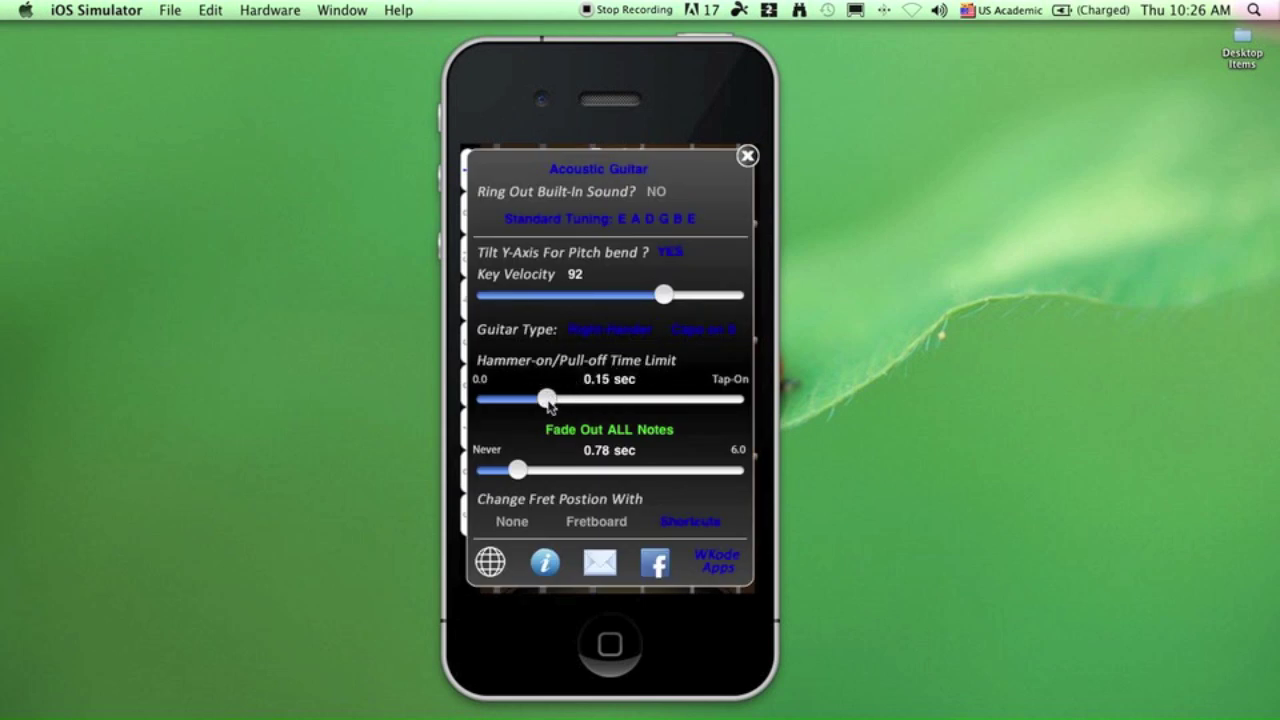
{"action": "left_click_drag", "start_coordinate": [549, 405], "coordinate": [594, 400]}
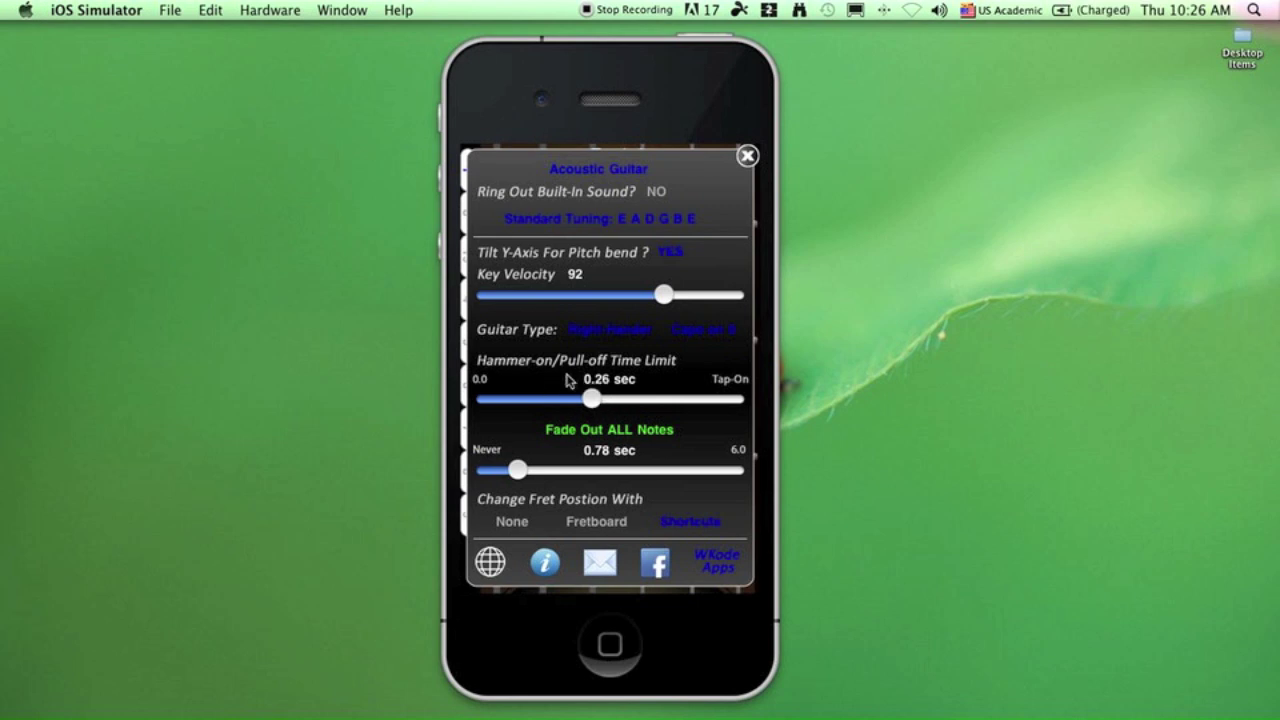
{"action": "left_click", "coordinate": [747, 155]}
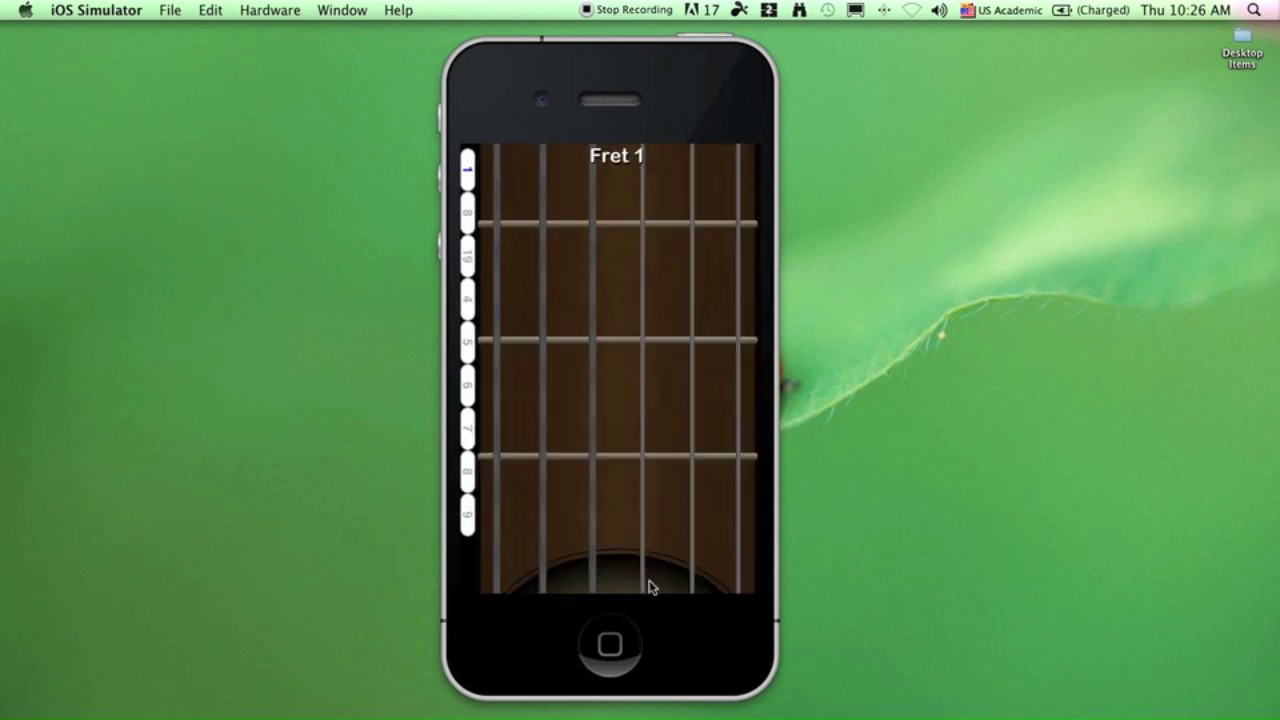
Pluck strings near the soundhole and hammer on fretted notes to test the new limit
{"action": "left_click", "coordinate": [651, 485]}
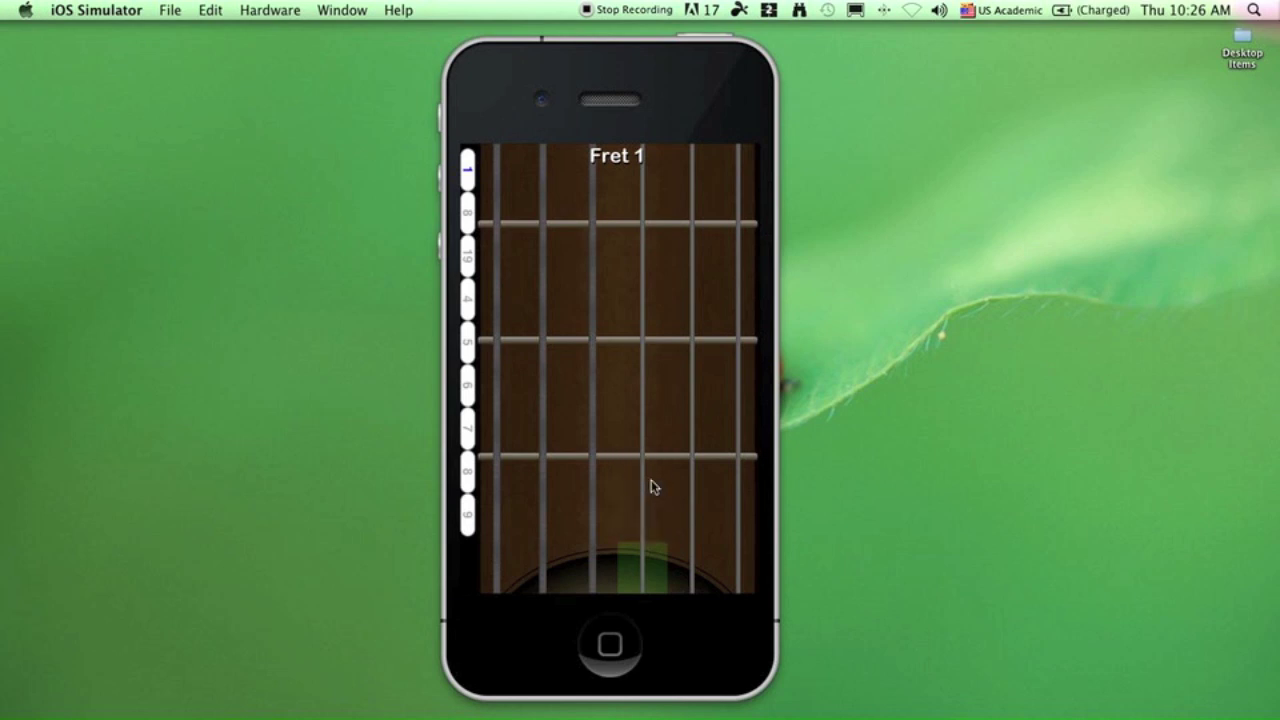
{"action": "left_click", "coordinate": [645, 582]}
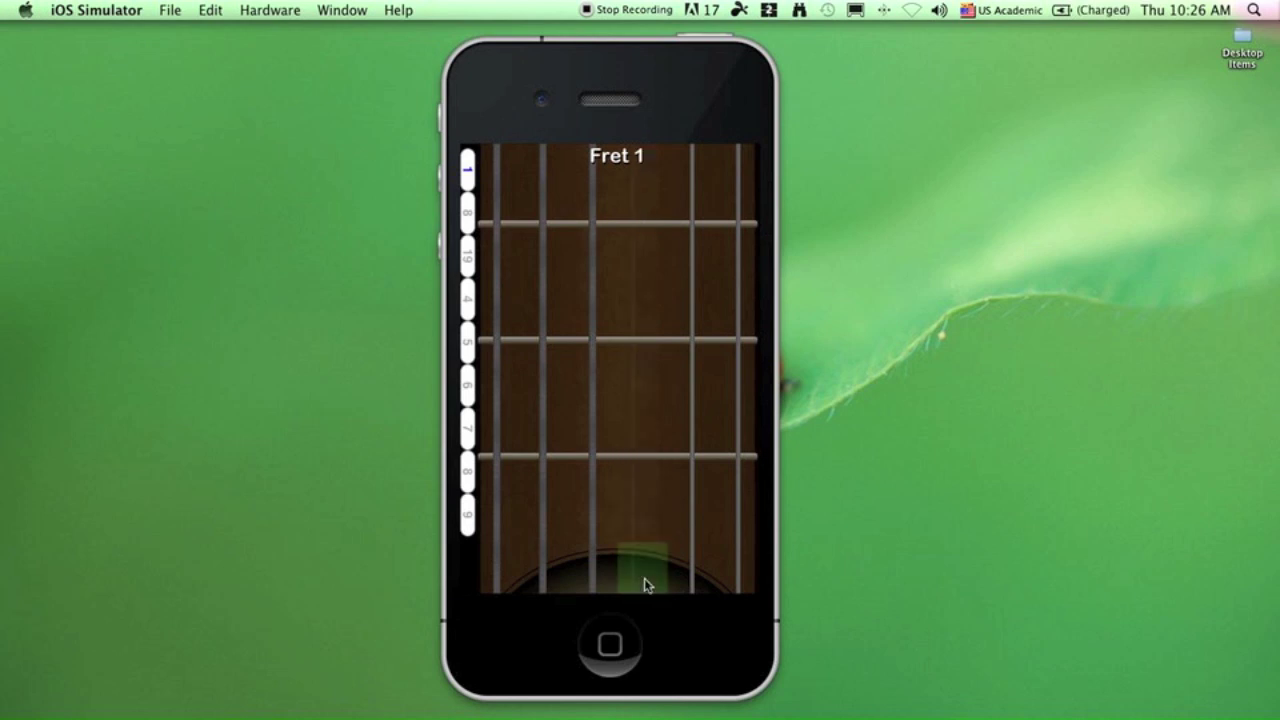
{"action": "left_click", "coordinate": [646, 449]}
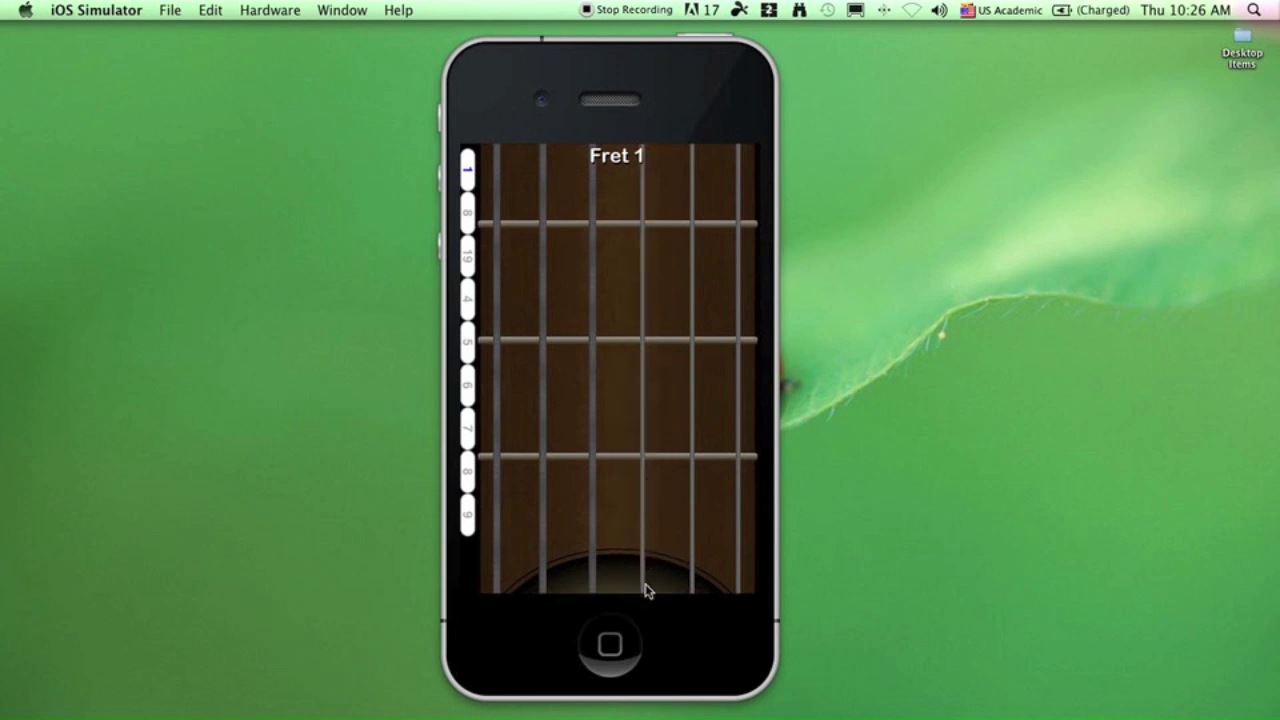
{"action": "left_click", "coordinate": [646, 537]}
{"action": "left_click", "coordinate": [646, 514]}
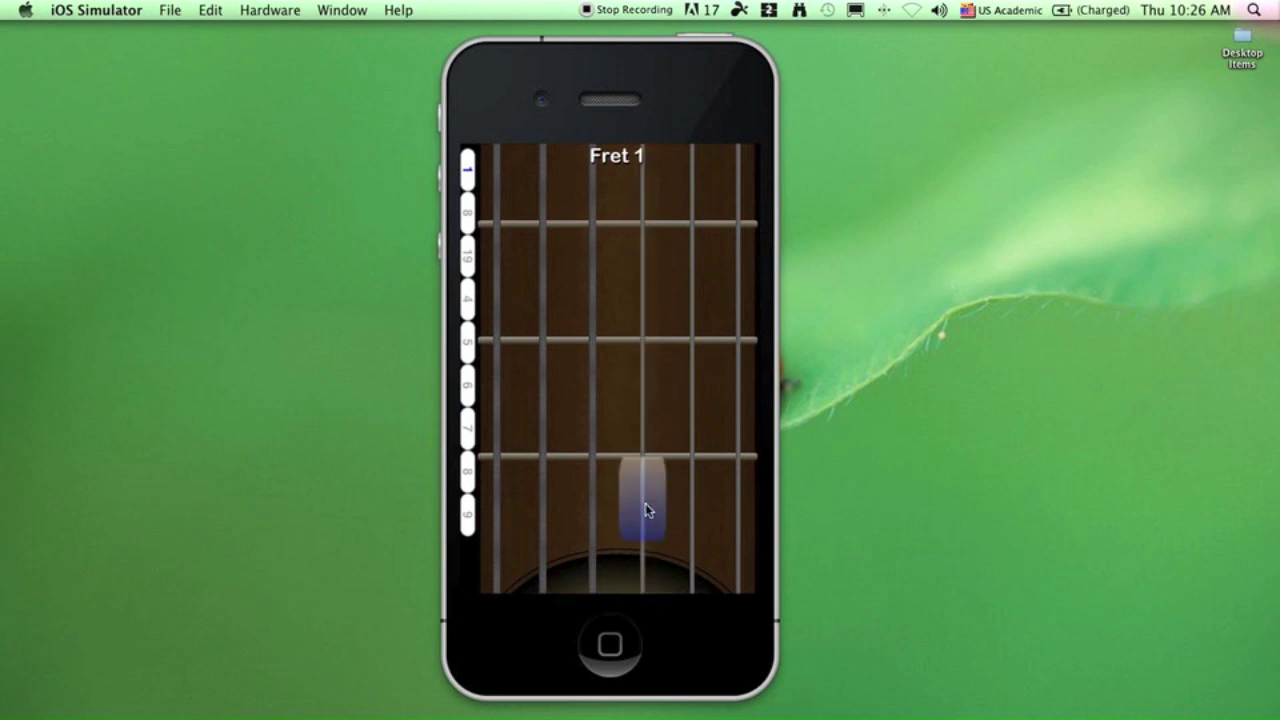
{"action": "left_click", "coordinate": [646, 508]}
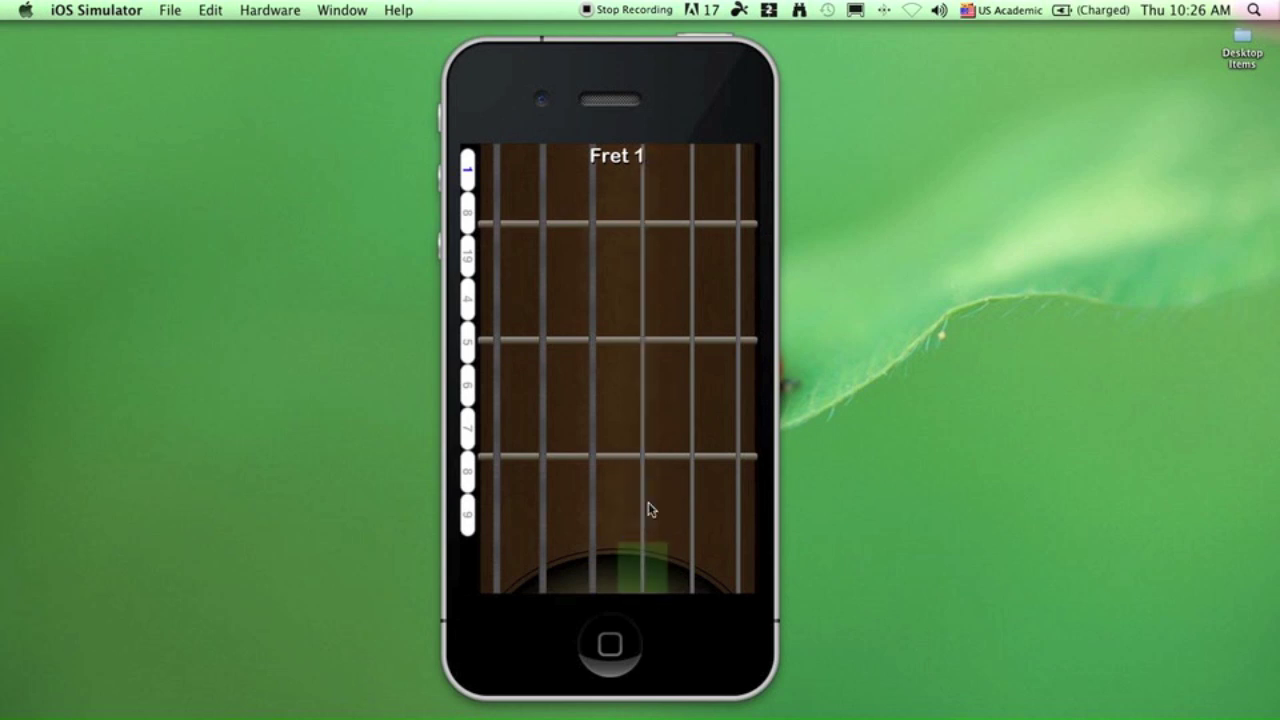
{"action": "key", "text": "ctrl+super+z"}
Push the hammer-on limit to Tap-On (N/A), test it, then switch Key Velocity to X-axis control
{"action": "left_click_drag", "start_coordinate": [589, 398], "coordinate": [775, 404]}
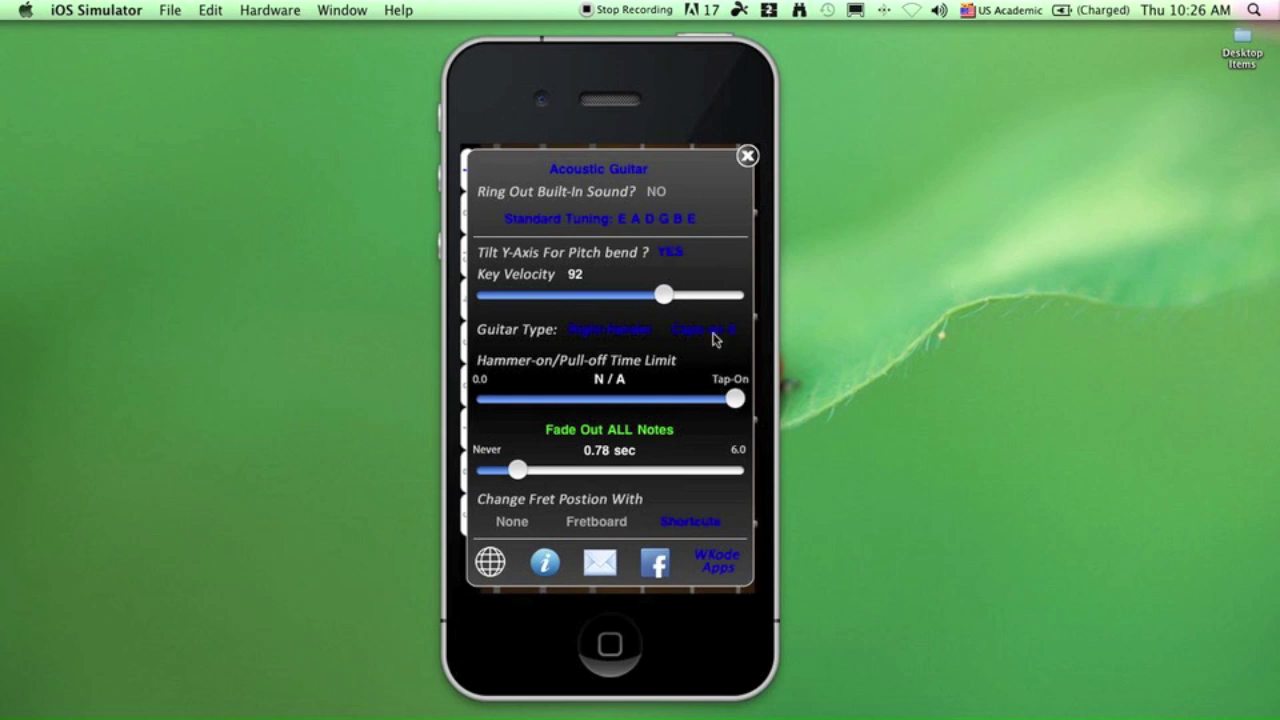
{"action": "left_click", "coordinate": [747, 156]}
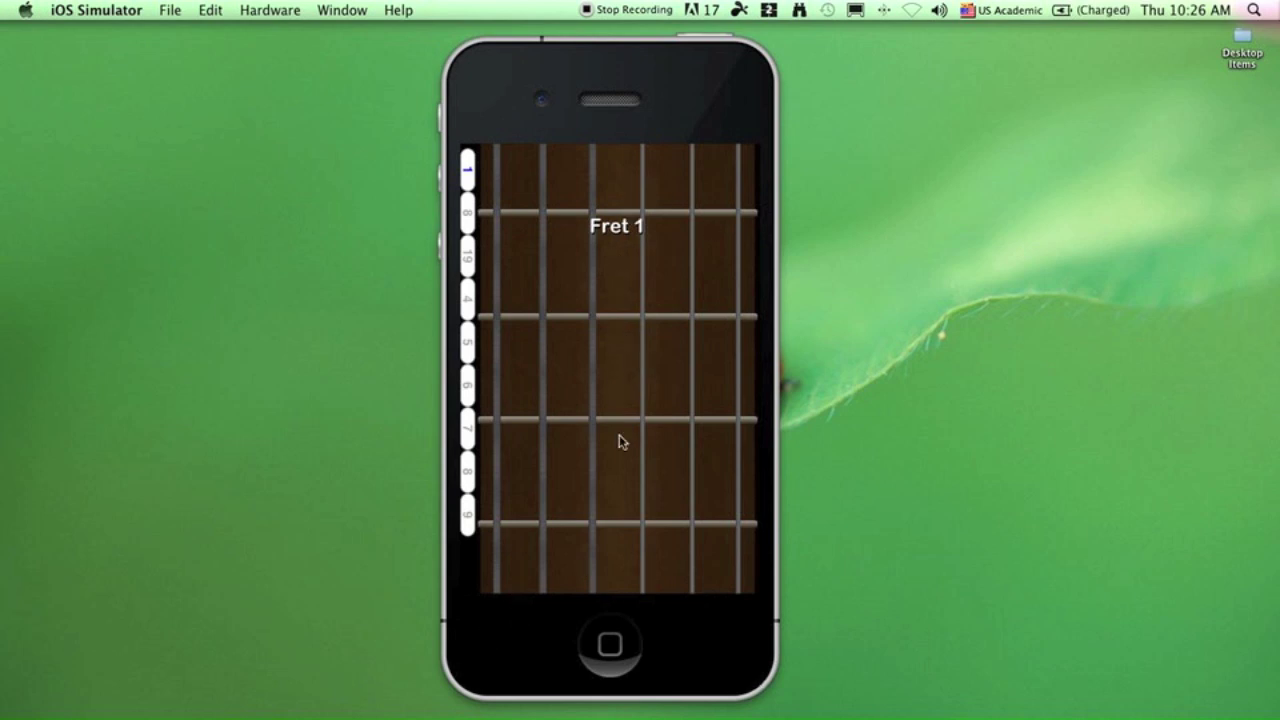
{"action": "left_click", "coordinate": [623, 437]}
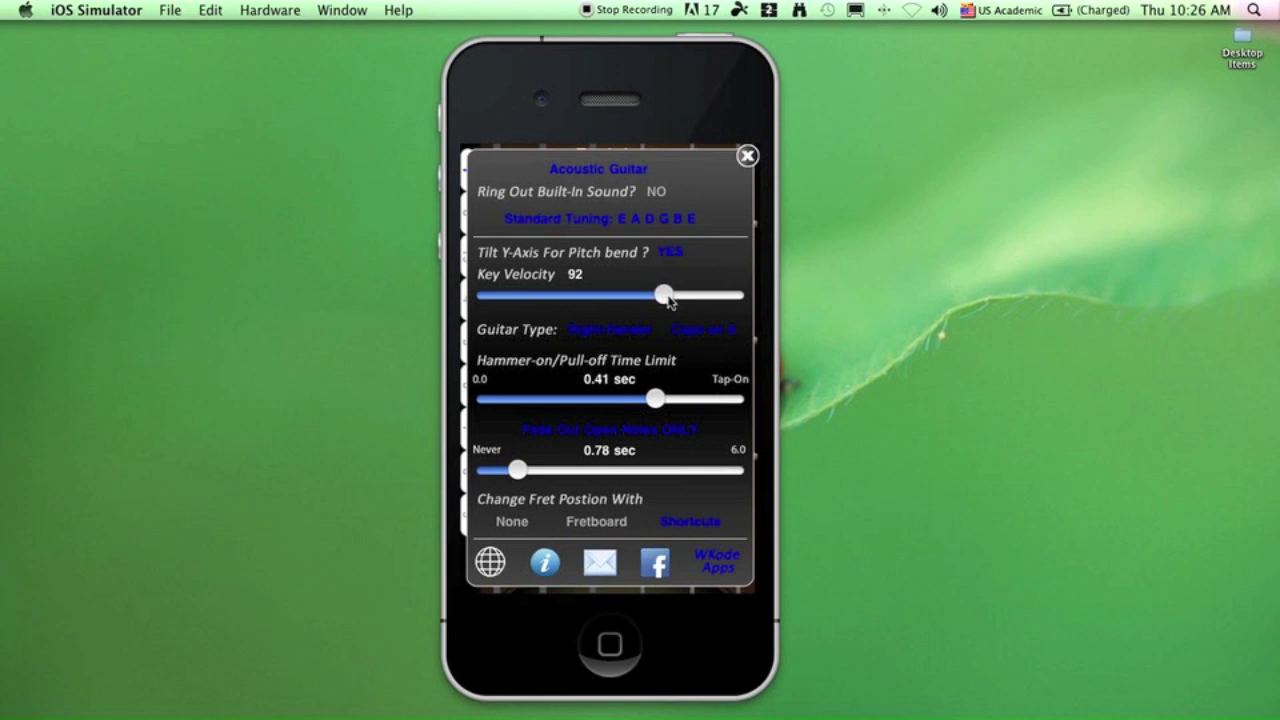
{"action": "left_click_drag", "start_coordinate": [668, 300], "coordinate": [452, 312]}
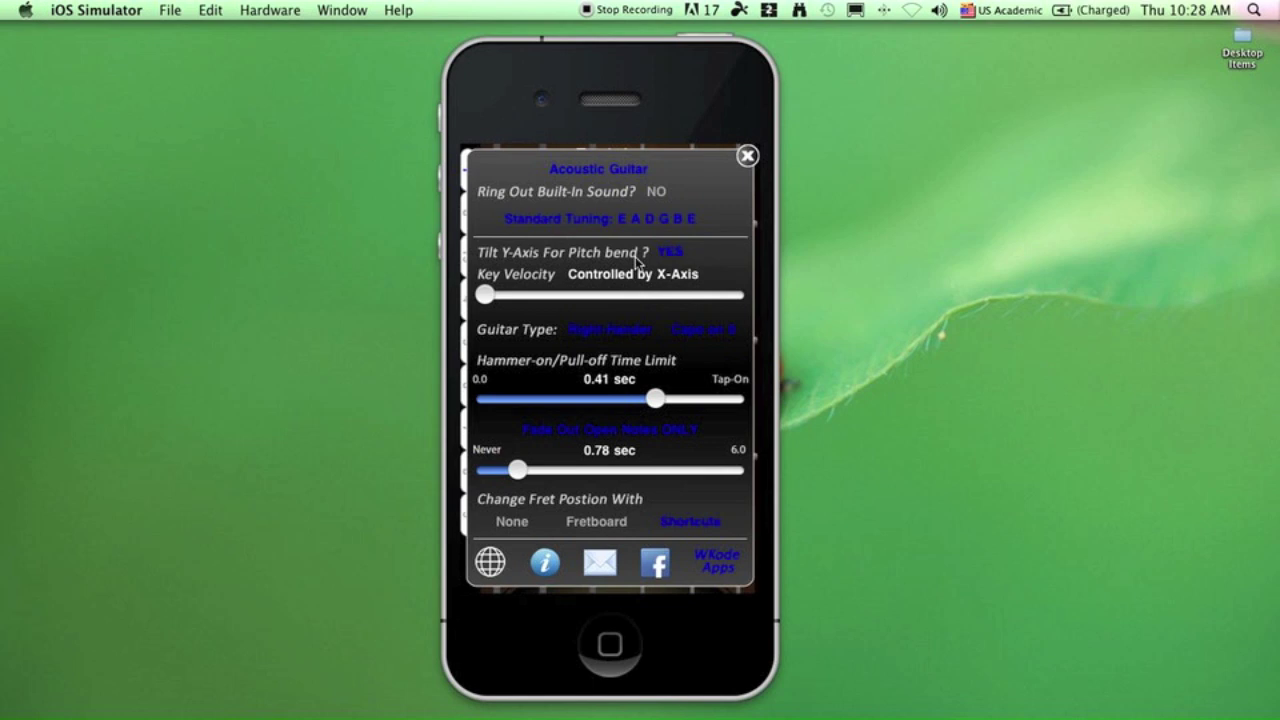
Reset Key Velocity to a fixed 88, then scroll the tuning presets past Guitars and Bass to Ukulele
{"action": "left_click", "coordinate": [655, 294]}
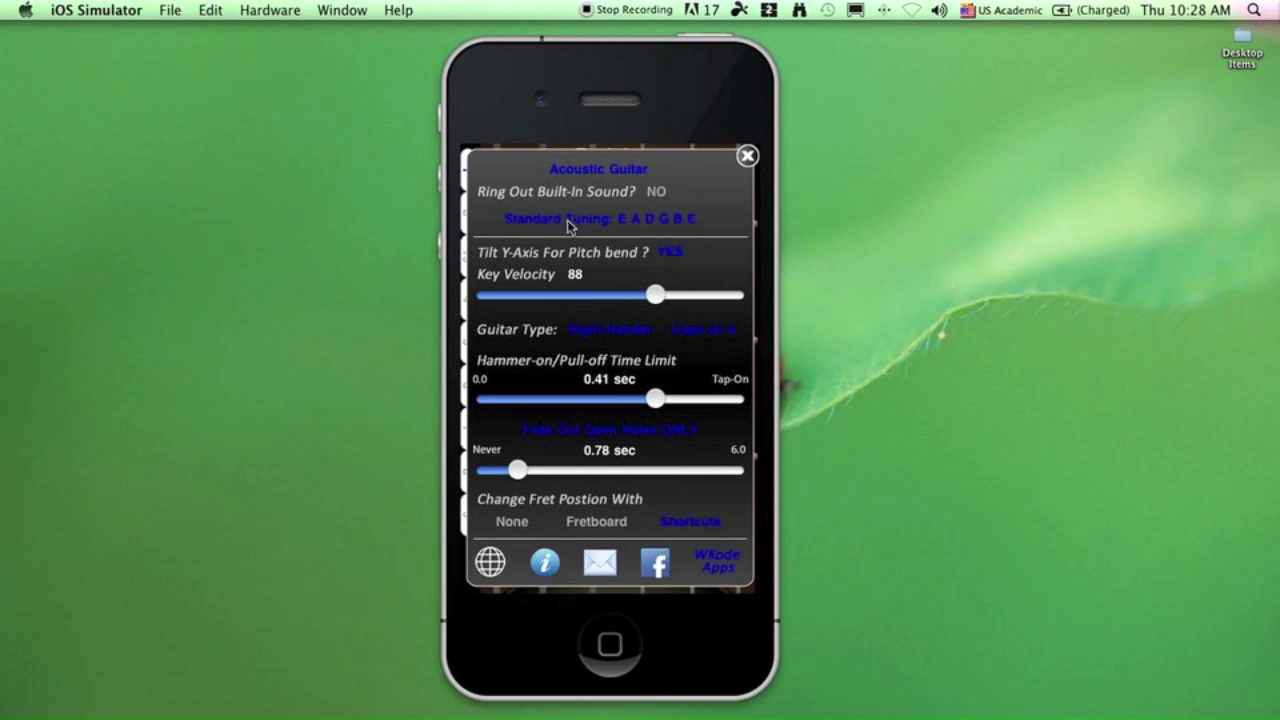
{"action": "left_click", "coordinate": [618, 222]}
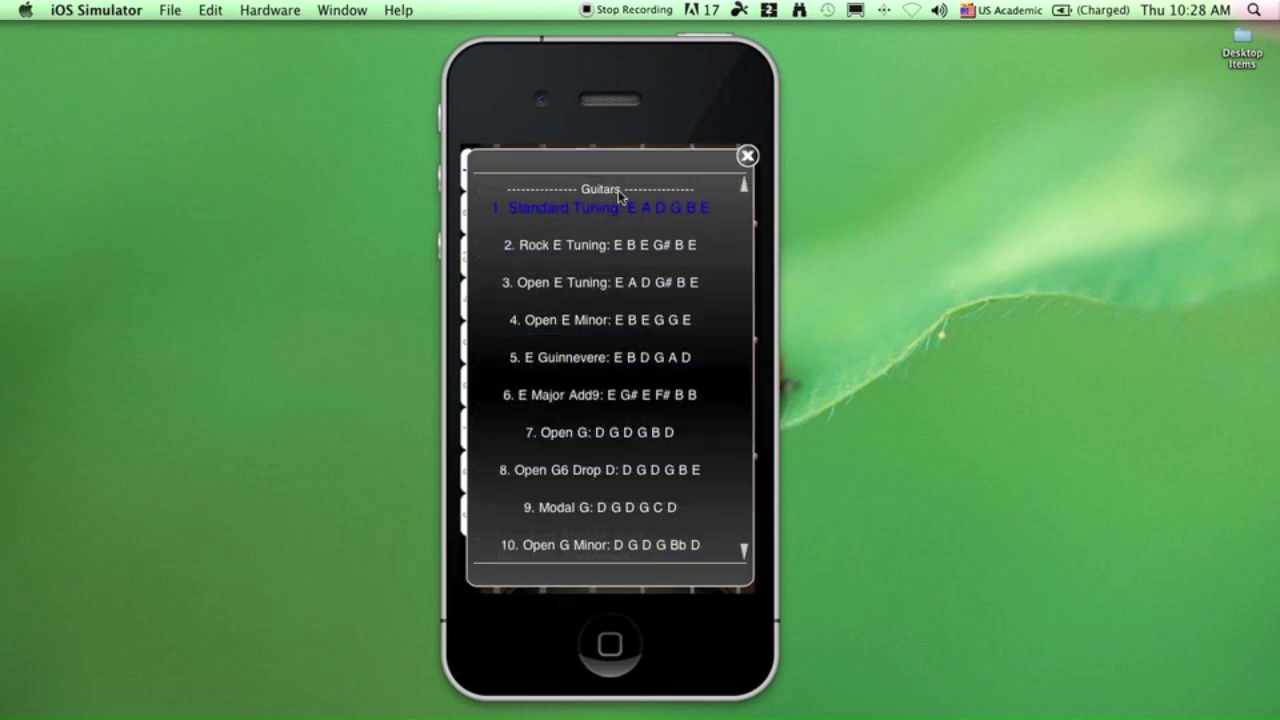
{"action": "scroll", "coordinate": [612, 360], "scroll_direction": "down", "scroll_amount": 10}
{"action": "scroll", "coordinate": [612, 437], "scroll_direction": "down", "scroll_amount": 10}
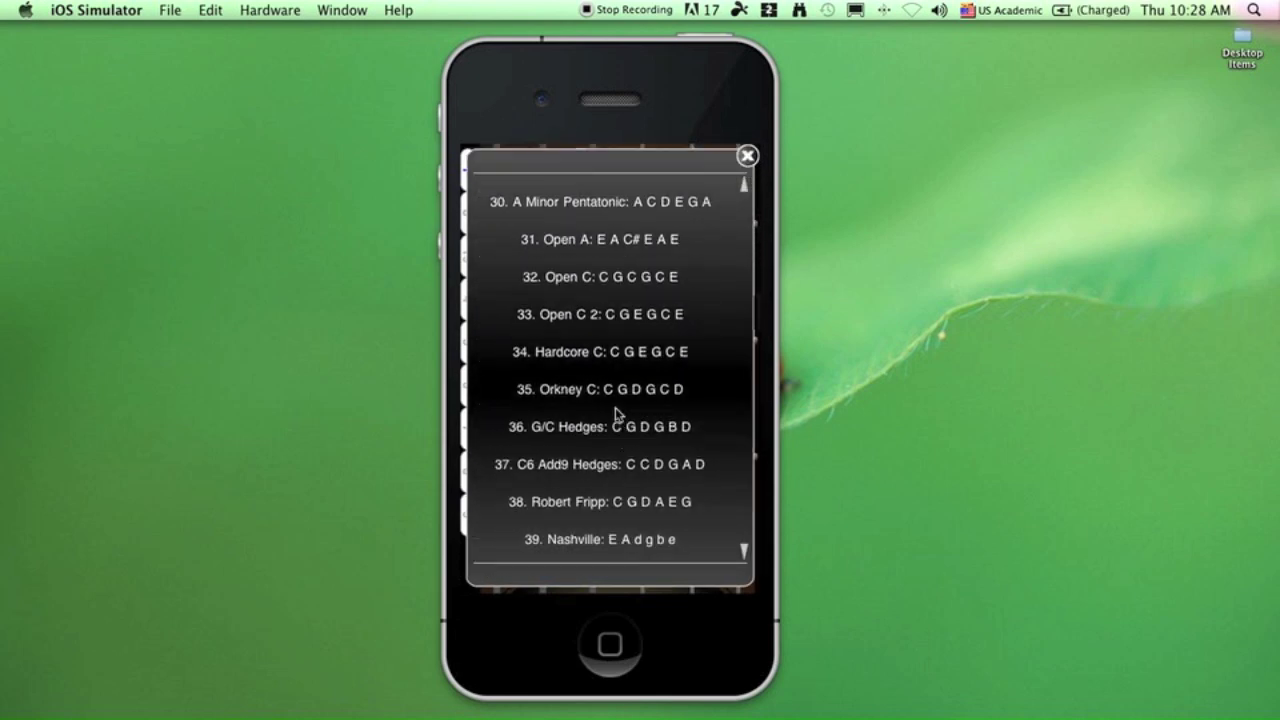
{"action": "scroll", "coordinate": [621, 318], "scroll_direction": "down", "scroll_amount": 4}
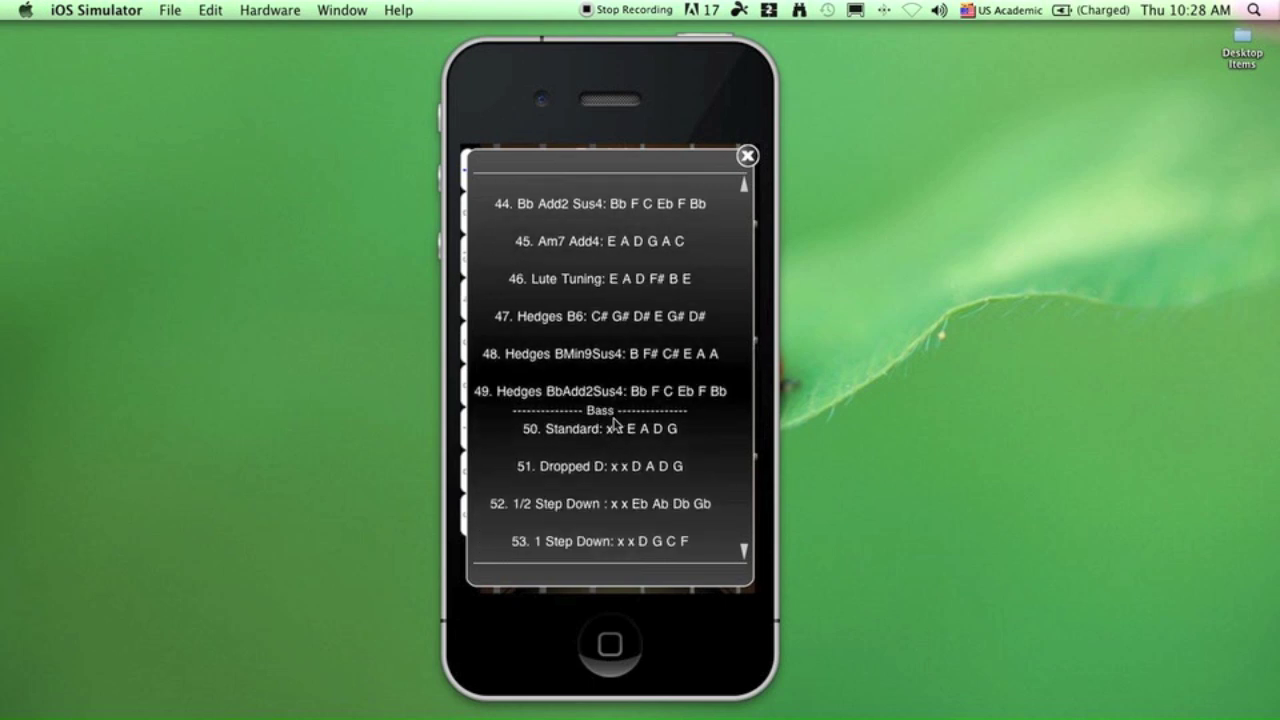
{"action": "scroll", "coordinate": [650, 445], "scroll_direction": "down", "scroll_amount": 1}
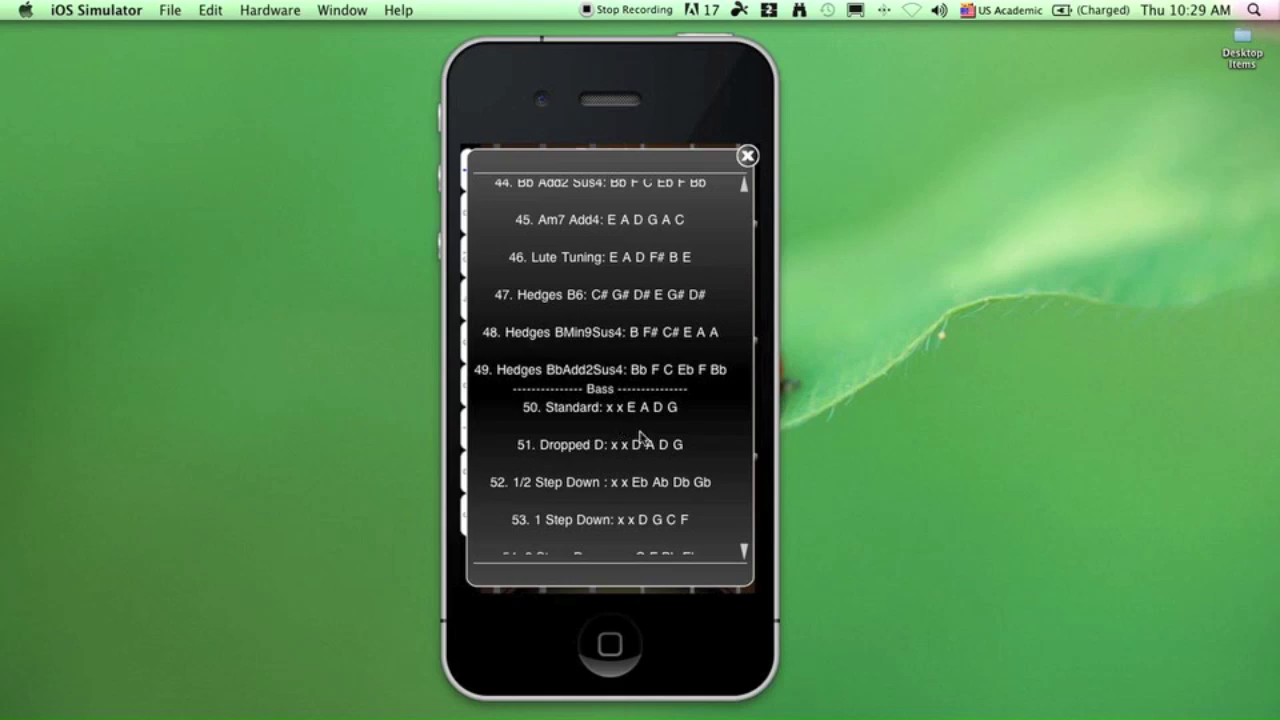
{"action": "scroll", "coordinate": [638, 455], "scroll_direction": "down", "scroll_amount": 3}
{"action": "scroll", "coordinate": [637, 460], "scroll_direction": "down", "scroll_amount": 2}
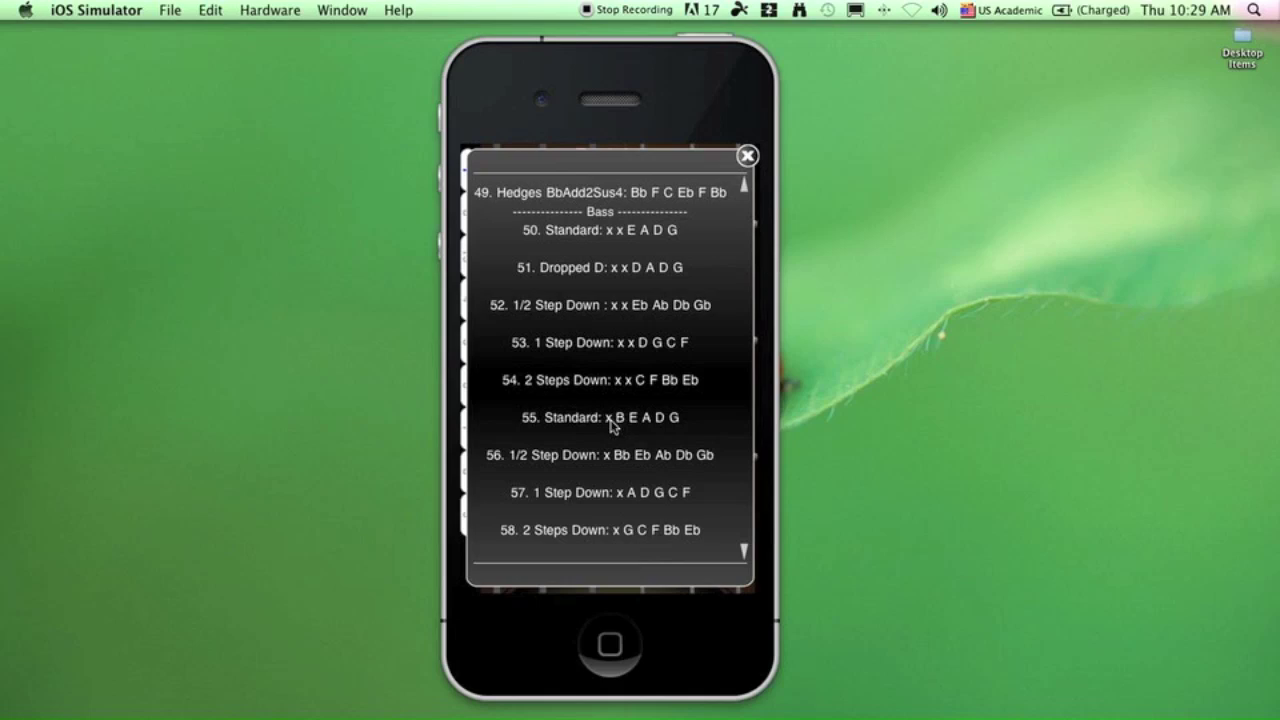
{"action": "scroll", "coordinate": [612, 425], "scroll_direction": "down", "scroll_amount": 4}
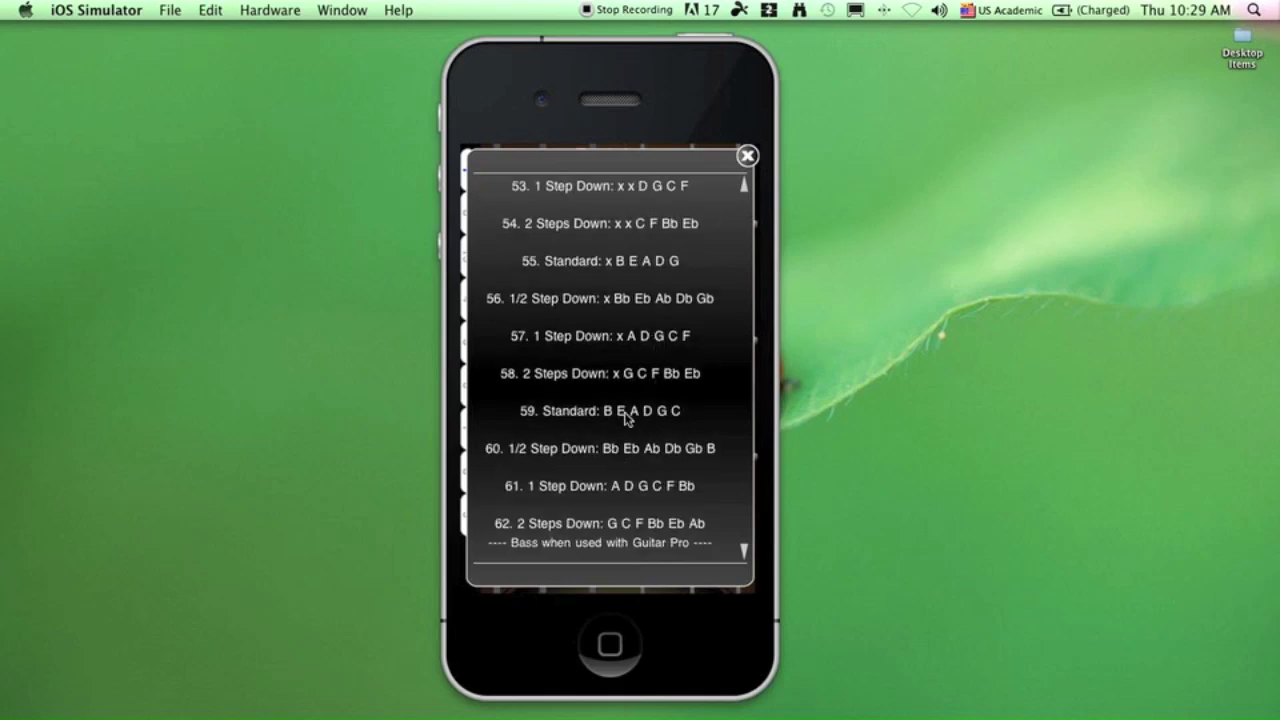
{"action": "scroll", "coordinate": [626, 476], "scroll_direction": "down", "scroll_amount": 4}
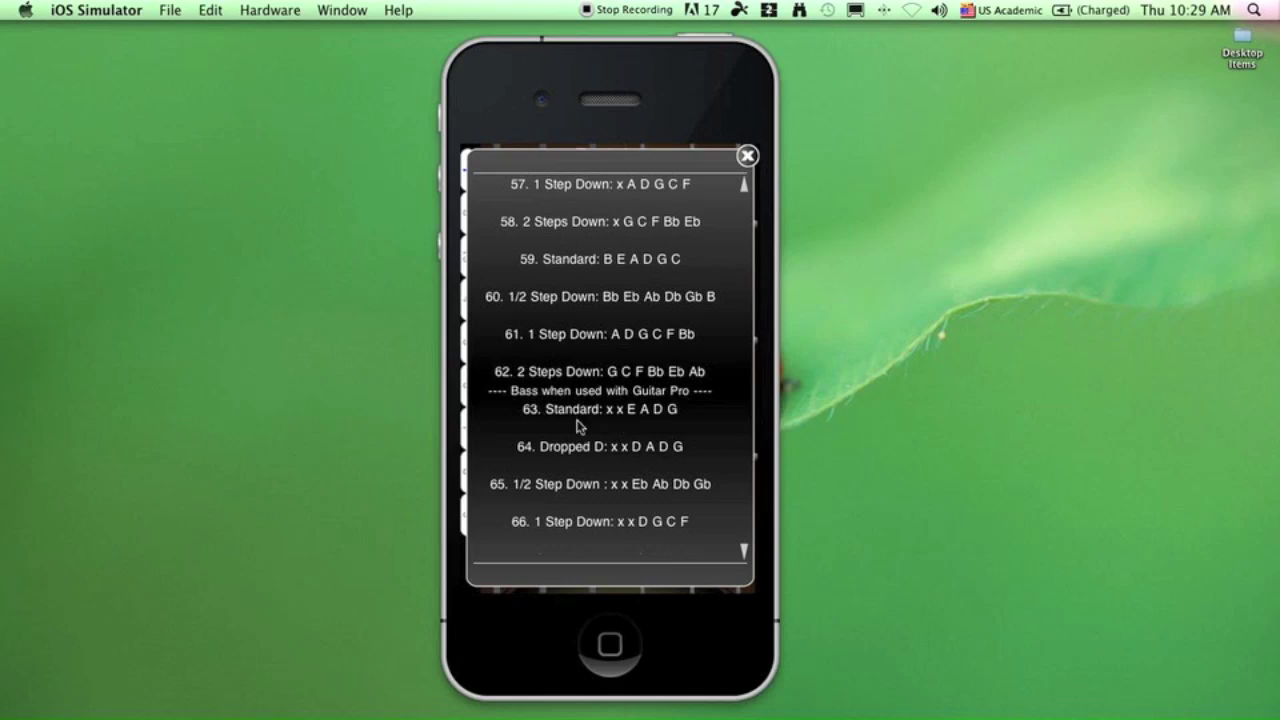
{"action": "scroll", "coordinate": [628, 435], "scroll_direction": "down", "scroll_amount": 5}
Scroll down to preset 91 and select the Shamisen 本調子 x x x D G D tuning
{"action": "scroll", "coordinate": [628, 435], "scroll_direction": "down", "scroll_amount": 6}
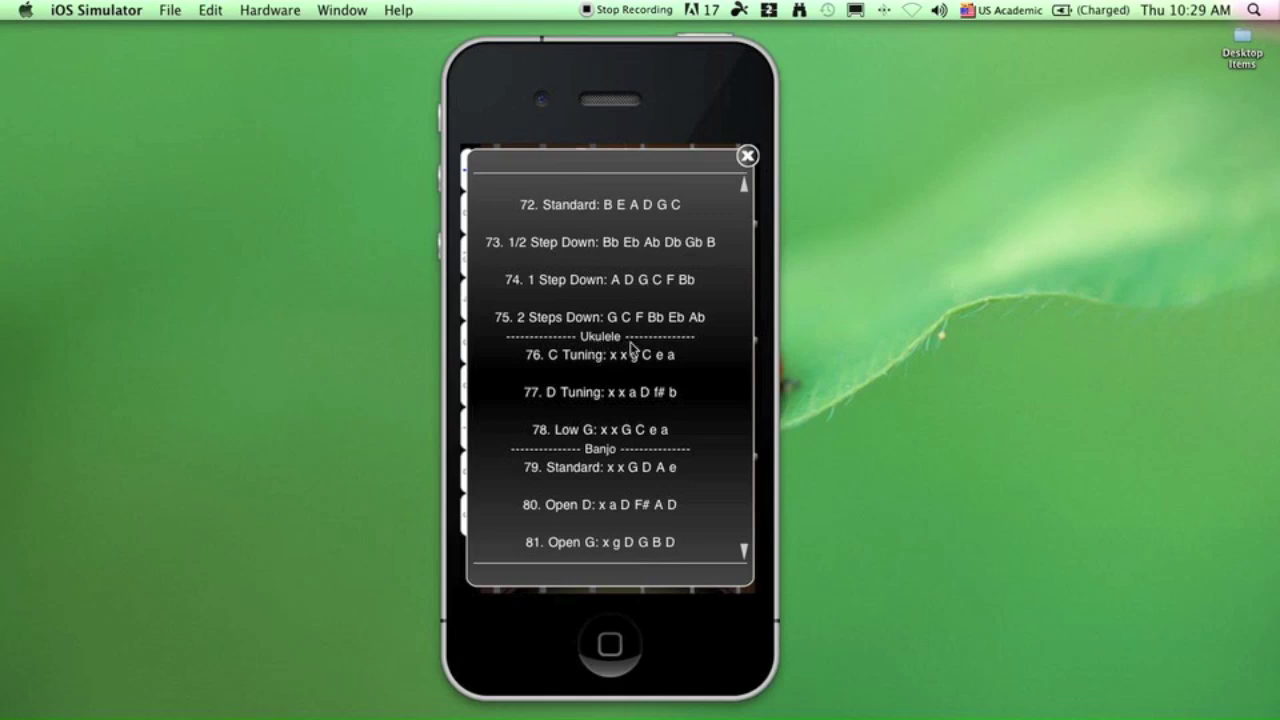
{"action": "left_click_drag", "start_coordinate": [644, 440], "coordinate": [632, 316]}
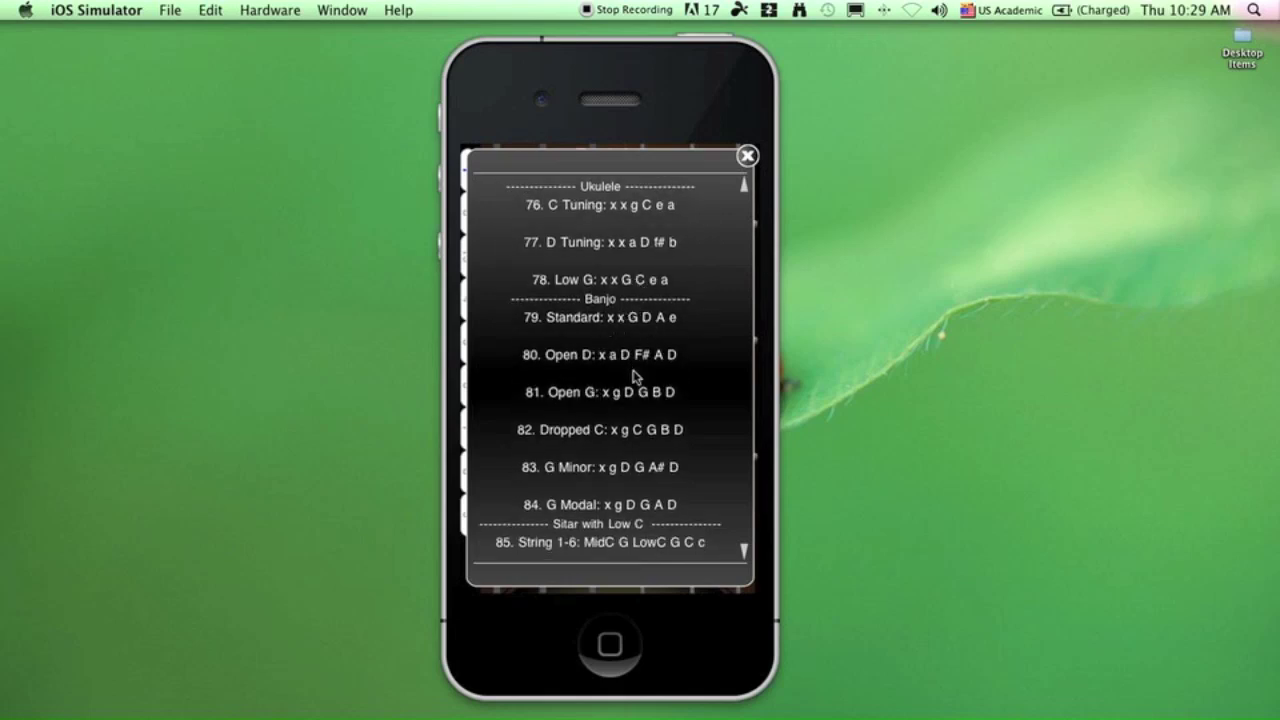
{"action": "scroll", "coordinate": [560, 440], "scroll_direction": "down", "scroll_amount": 3}
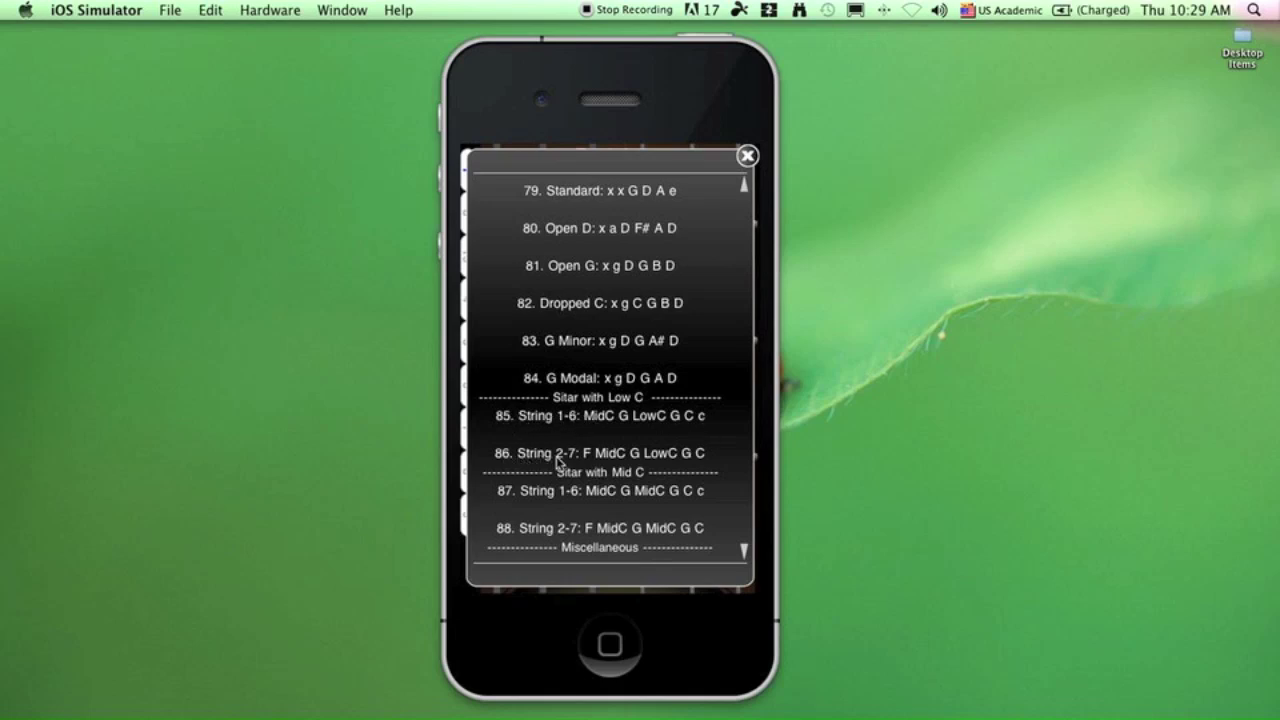
{"action": "left_click_drag", "start_coordinate": [604, 462], "coordinate": [608, 312]}
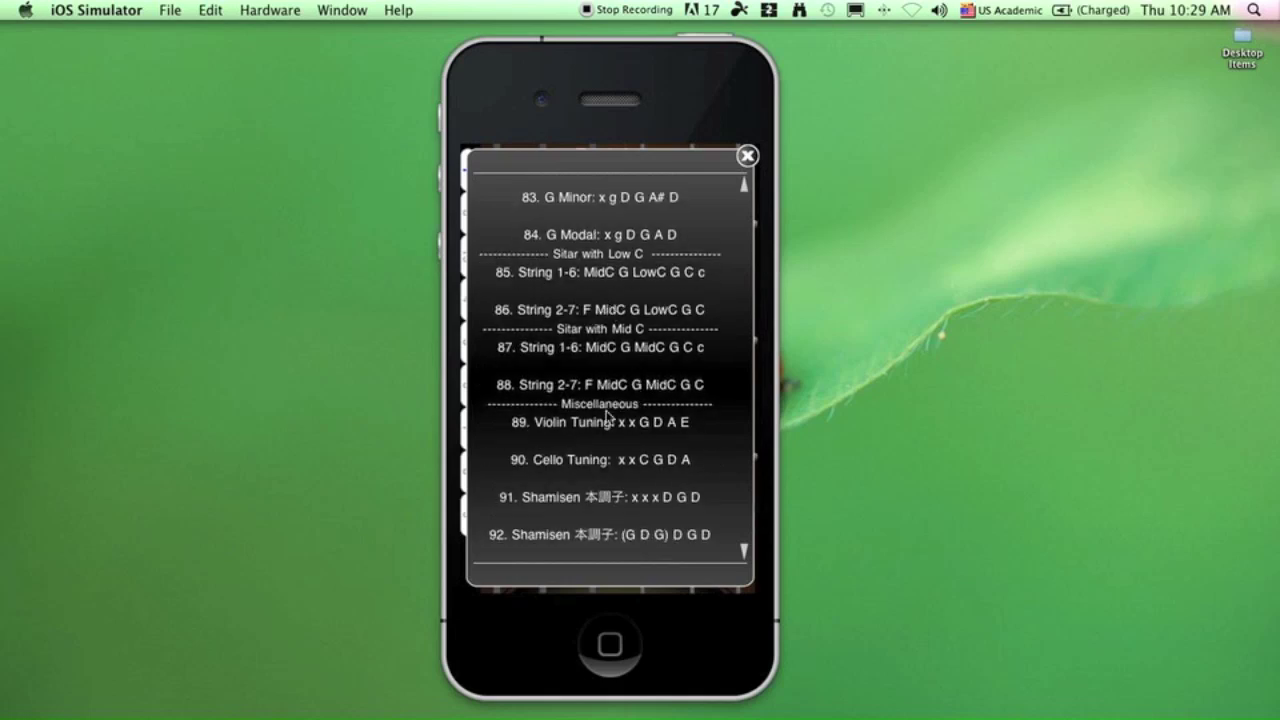
{"action": "left_click_drag", "start_coordinate": [605, 416], "coordinate": [604, 298]}
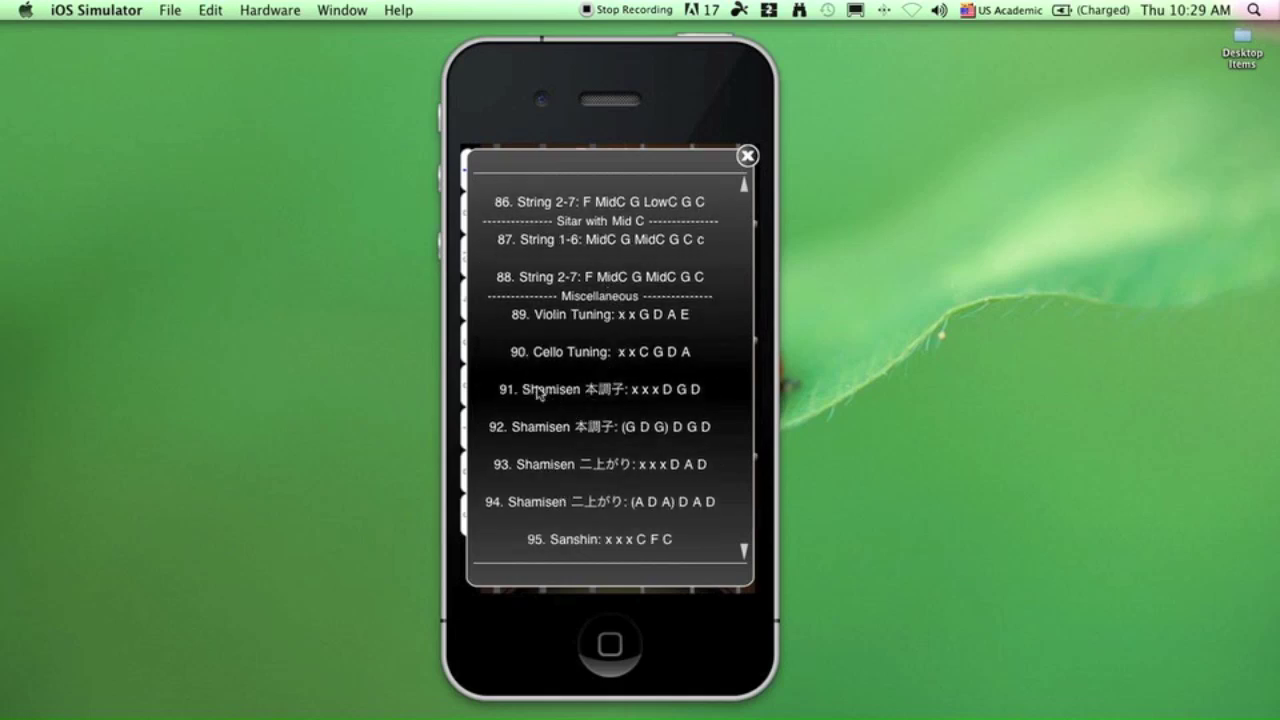
{"action": "left_click_drag", "start_coordinate": [624, 266], "coordinate": [663, 210]}
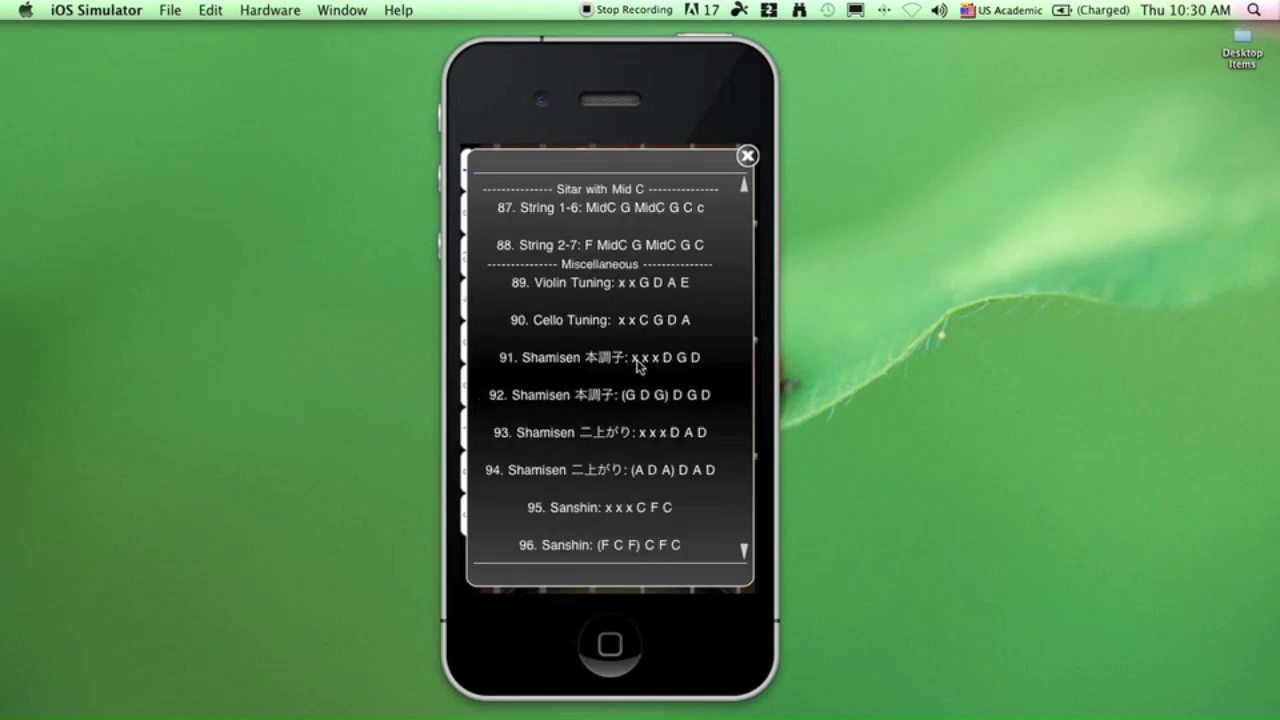
{"action": "left_click", "coordinate": [660, 366]}
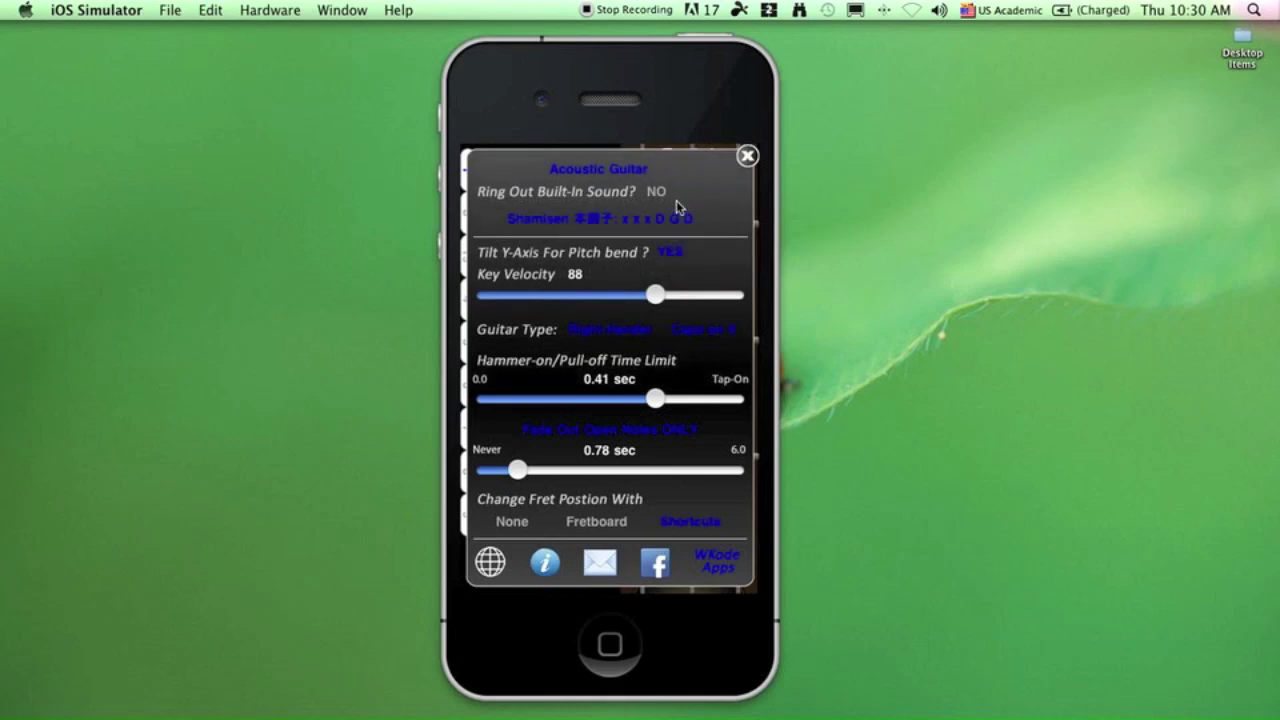
Change the instrument to Japanese Shamisen and return to the three-string fretboard
{"action": "left_click", "coordinate": [641, 178]}
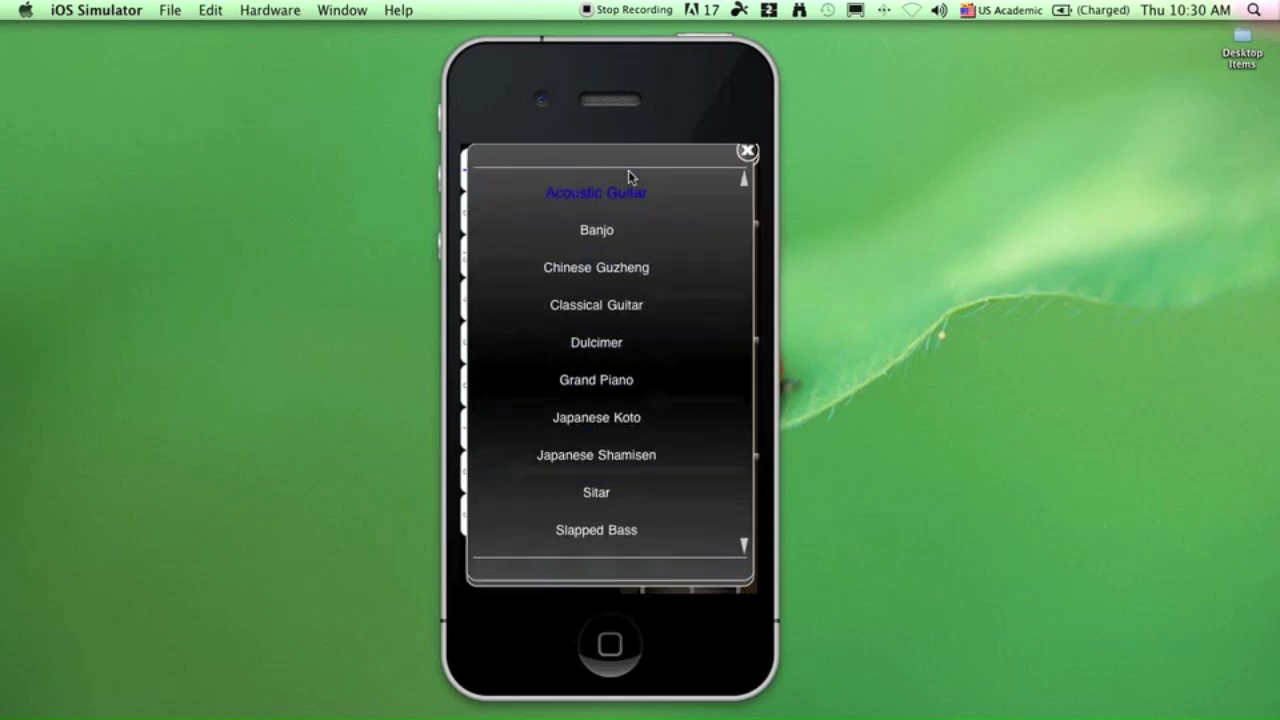
{"action": "left_click", "coordinate": [643, 449]}
{"action": "left_click", "coordinate": [748, 157]}
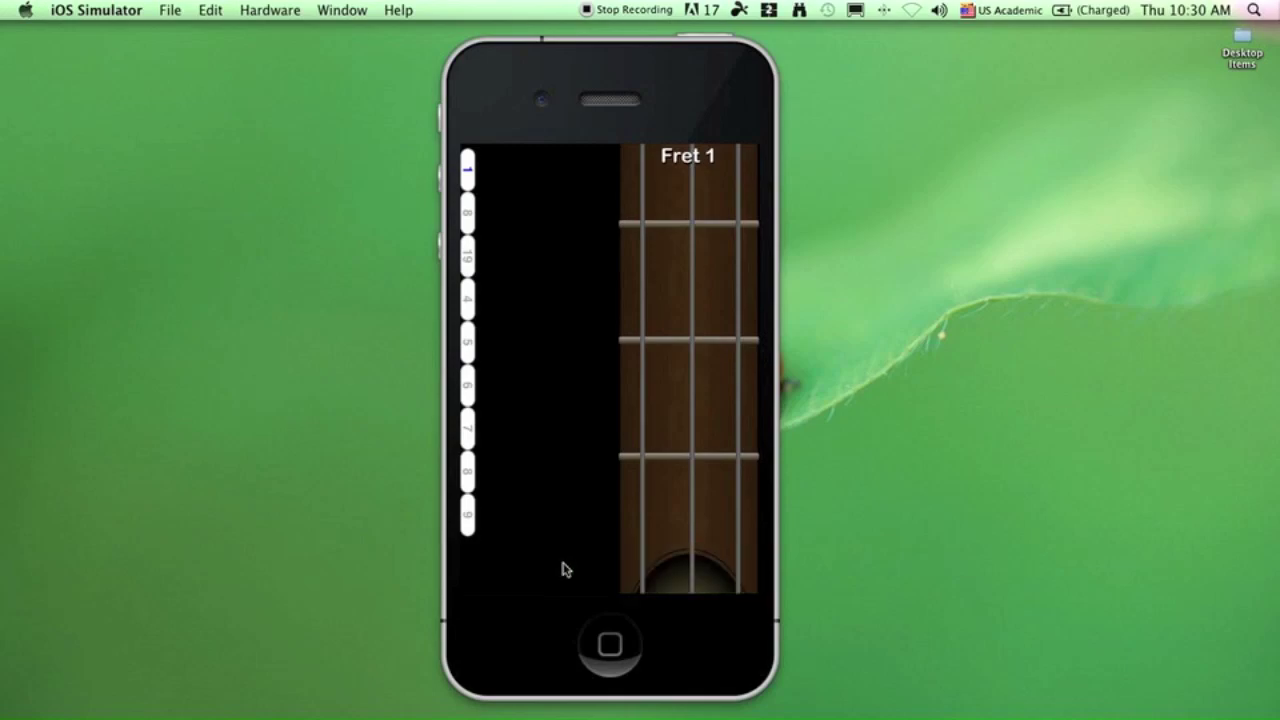
Bring the test.band project to the front via Exposé, then bring the DSWifiMIDI window forward
{"action": "mouse_move", "coordinate": [1277, 3]}
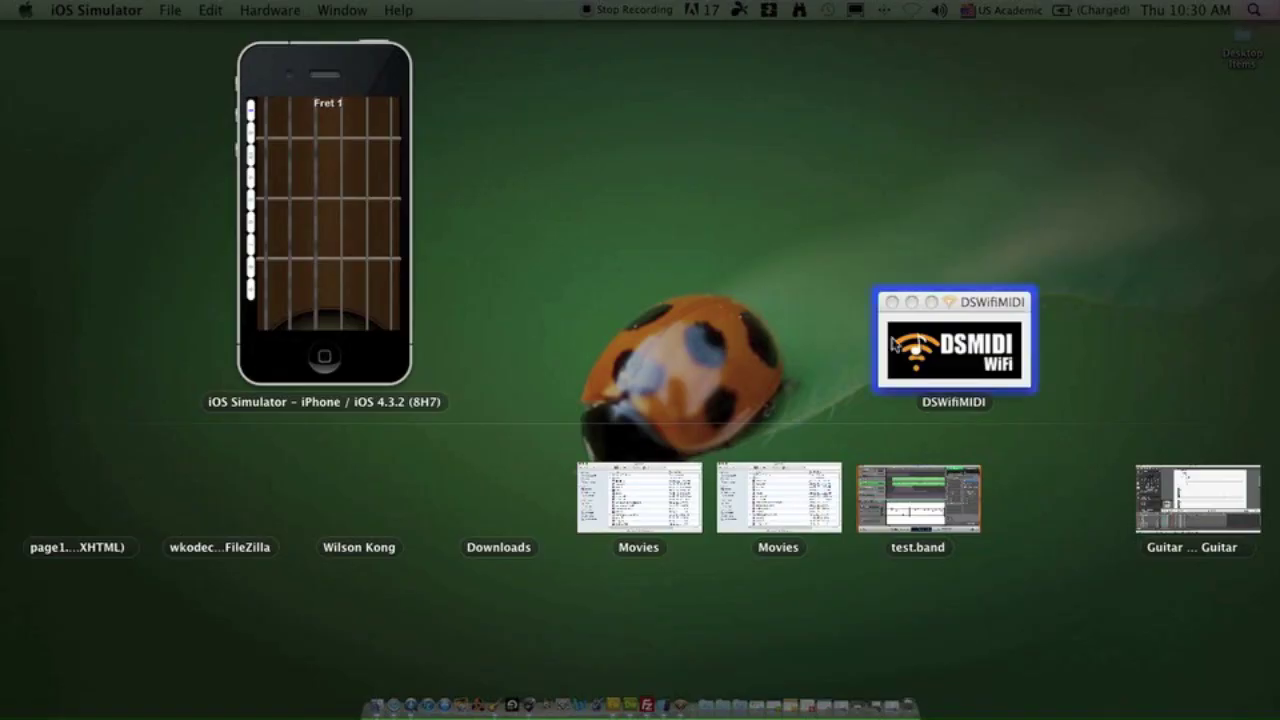
{"action": "left_click", "coordinate": [931, 496]}
{"action": "key", "text": "F9"}
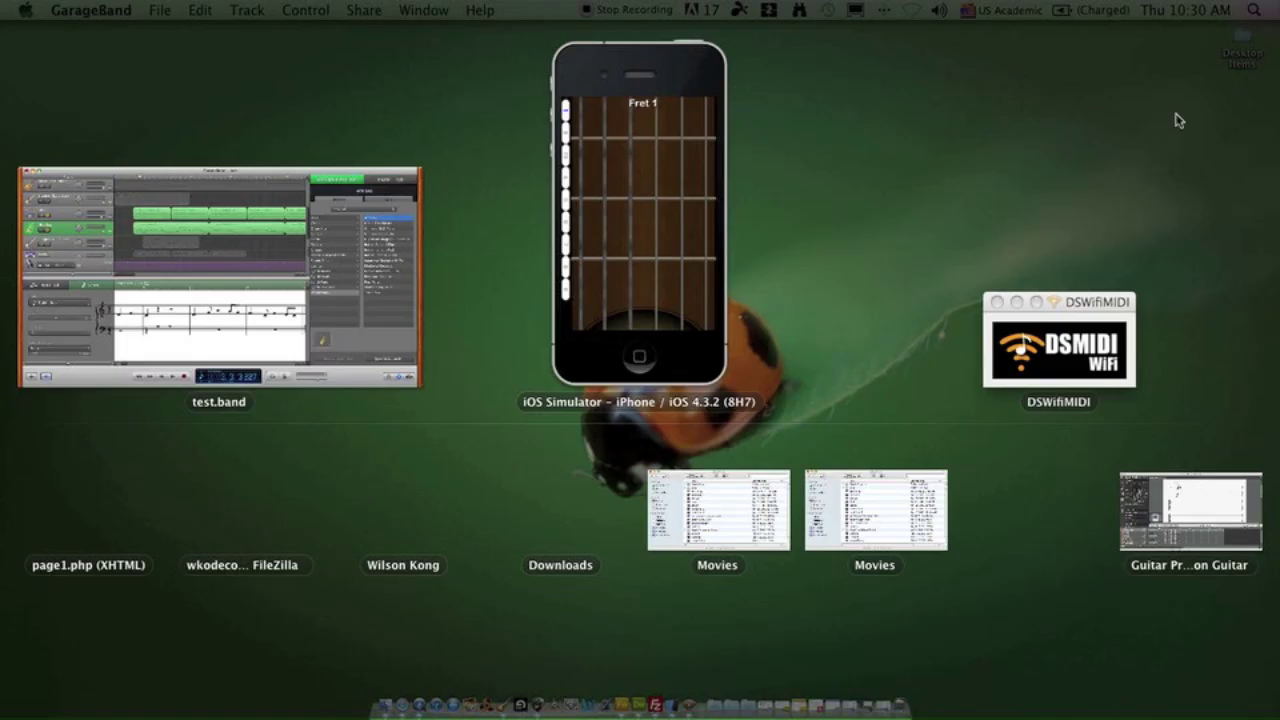
{"action": "left_click", "coordinate": [1045, 318]}
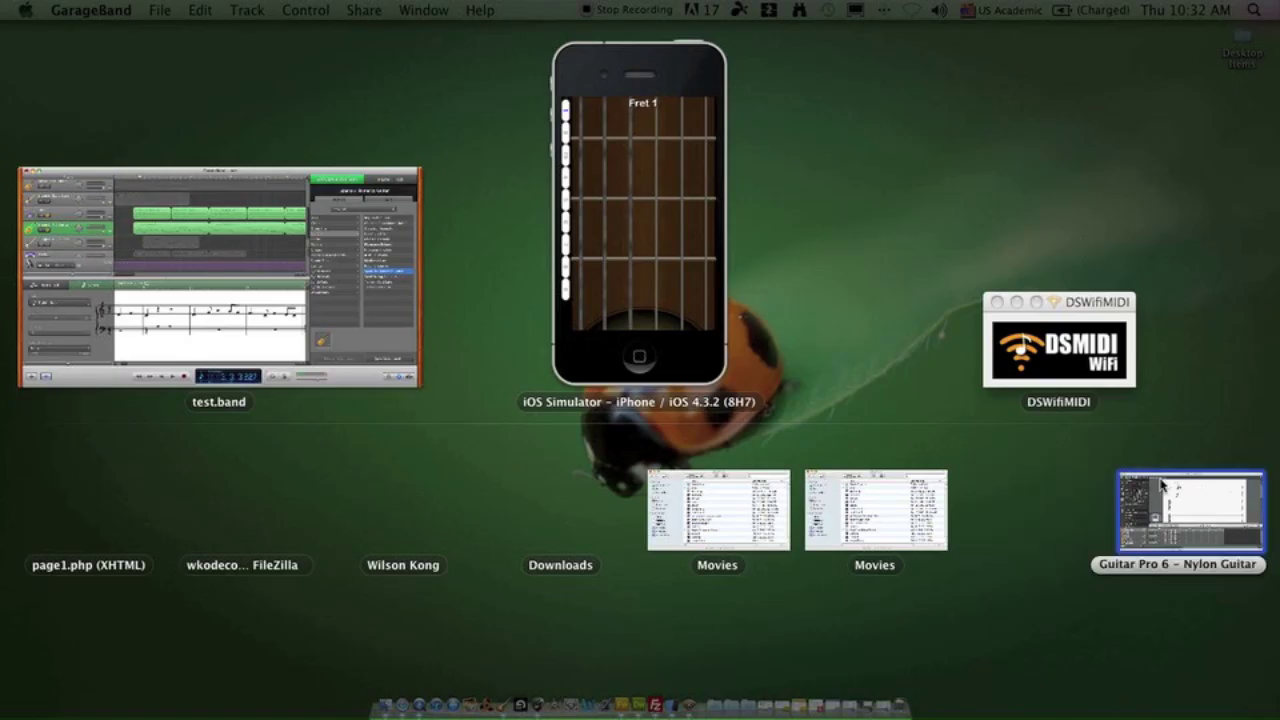
Bring the Guitar Pro 6 Nylon Guitar score forward and place note entry at bar 1's lowest string
{"action": "left_click", "coordinate": [1130, 480]}
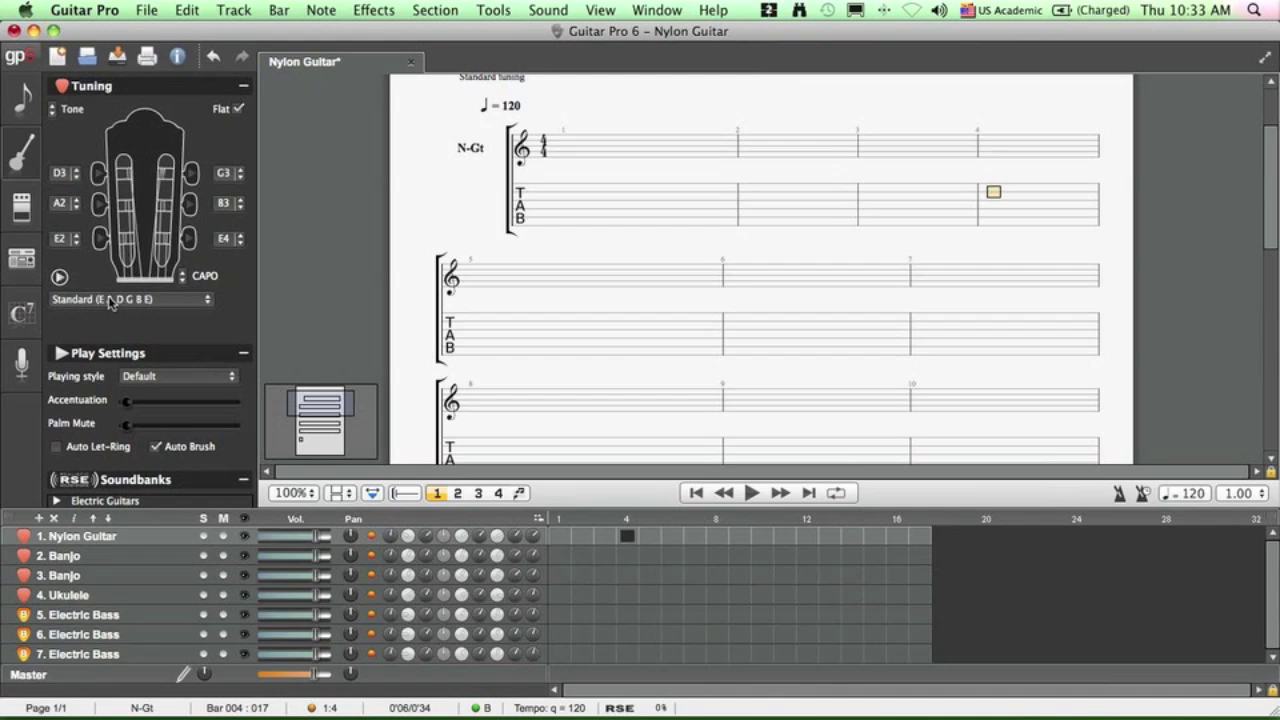
{"action": "left_click", "coordinate": [579, 217]}
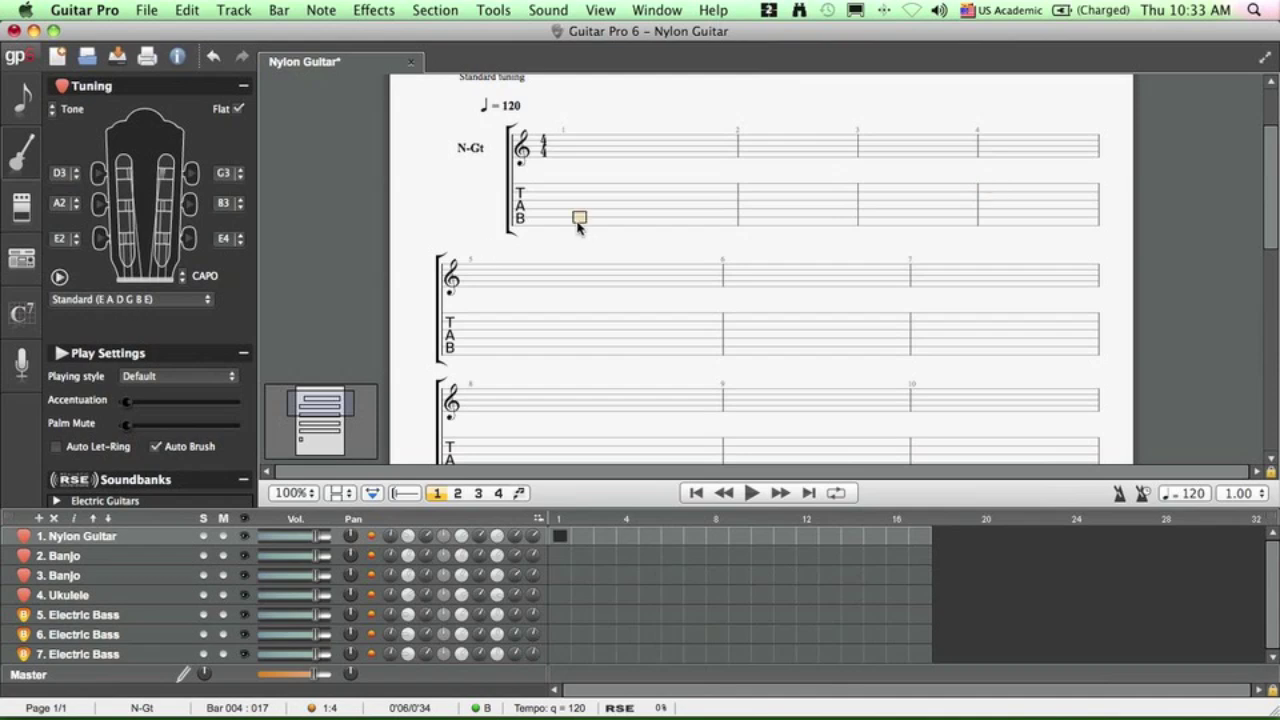
Capture MIDI from DSMIDIWiFi-out into Nylon Guitar bars 1–4, then display the Banjo track
{"action": "left_click", "coordinate": [548, 10]}
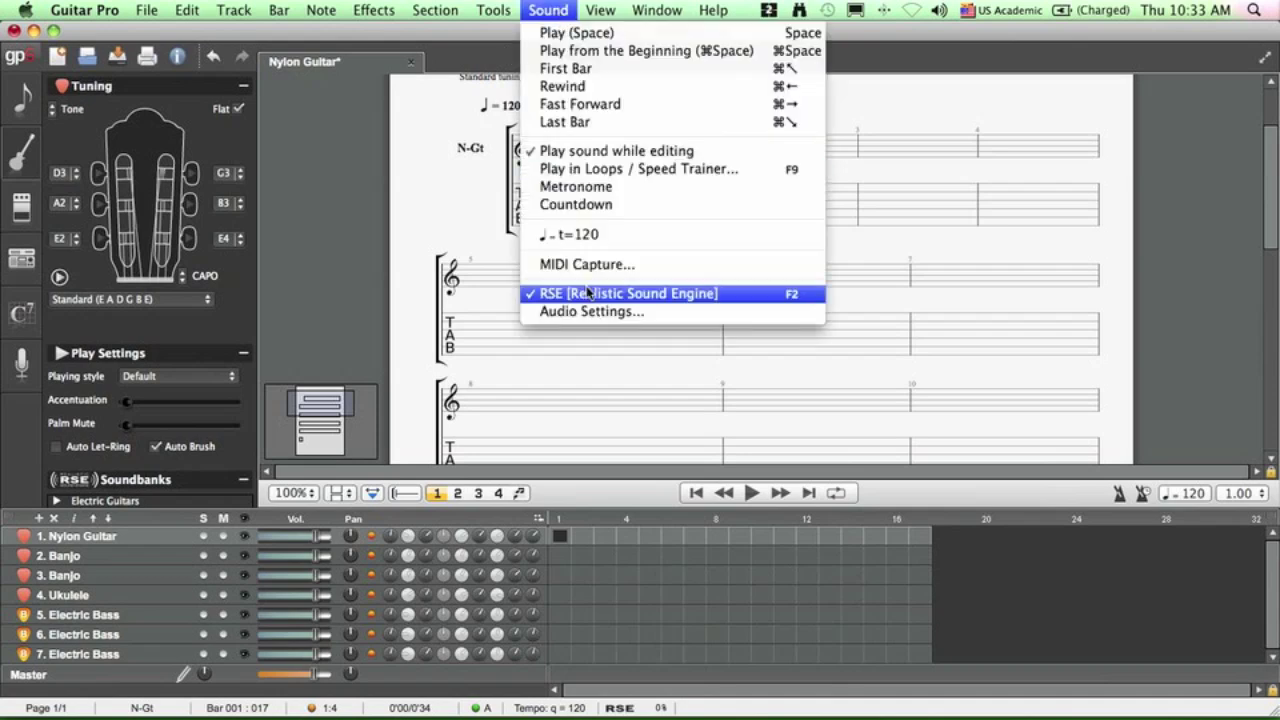
{"action": "left_click", "coordinate": [601, 266]}
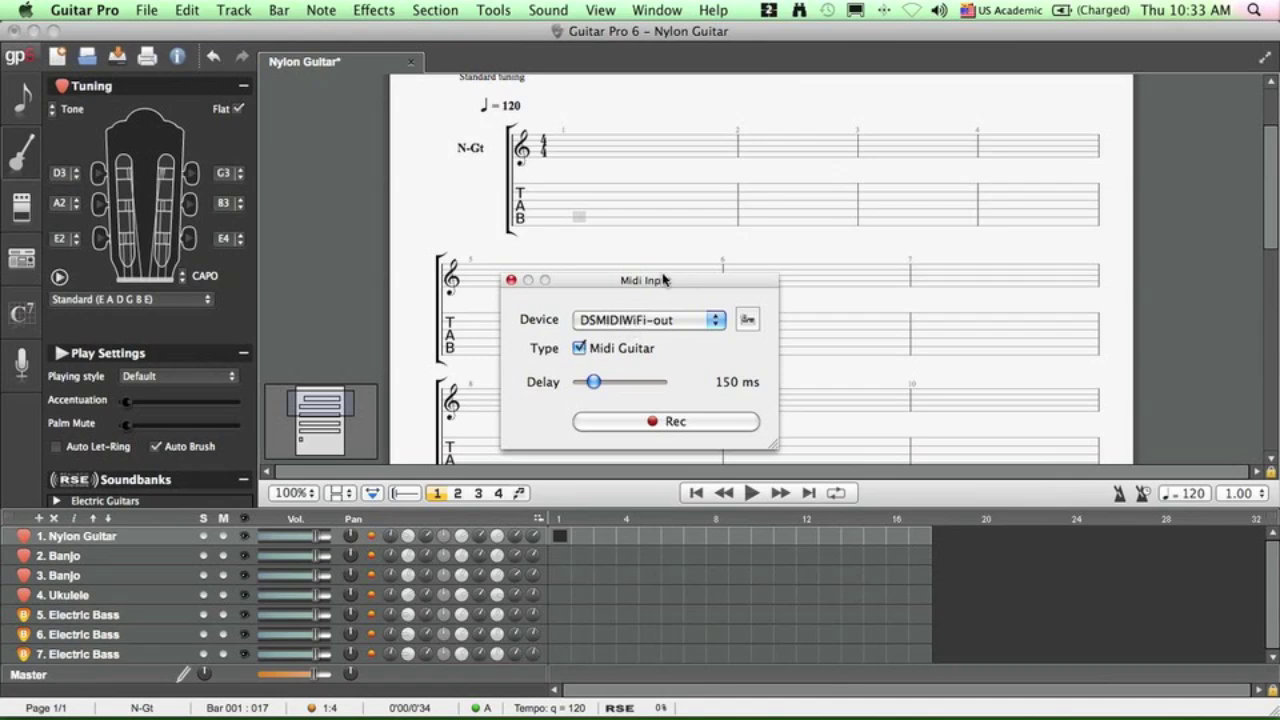
{"action": "left_click_drag", "start_coordinate": [663, 280], "coordinate": [1103, 300]}
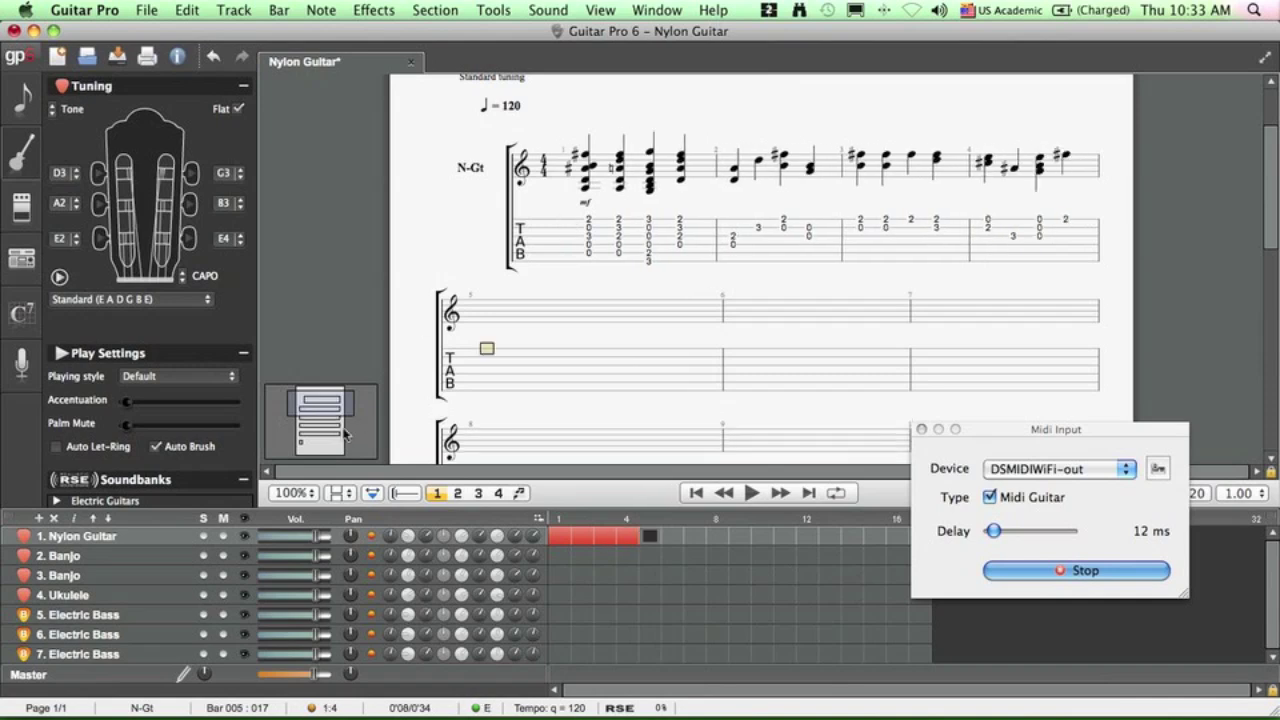
{"action": "left_click", "coordinate": [66, 558]}
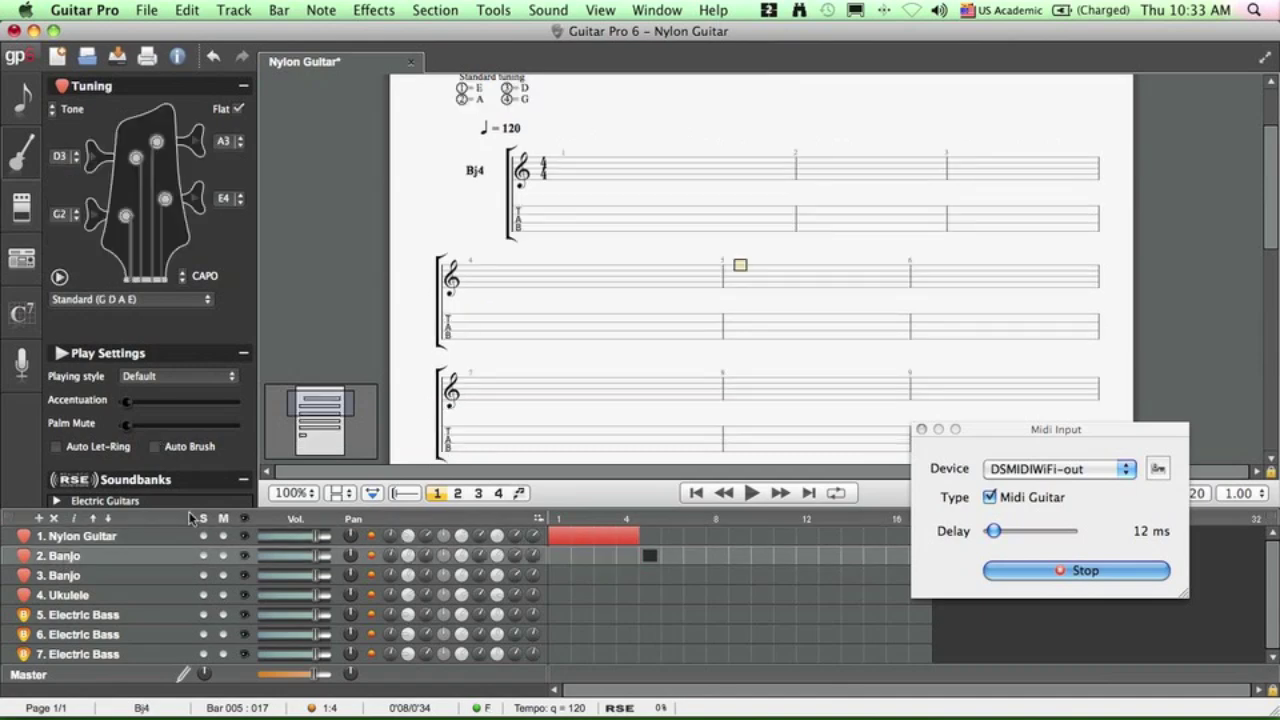
Browse new-track instruments to Exotic Guitars > Banjo, cancel, and set note entry to Banjo bar 1
{"action": "left_click", "coordinate": [234, 10]}
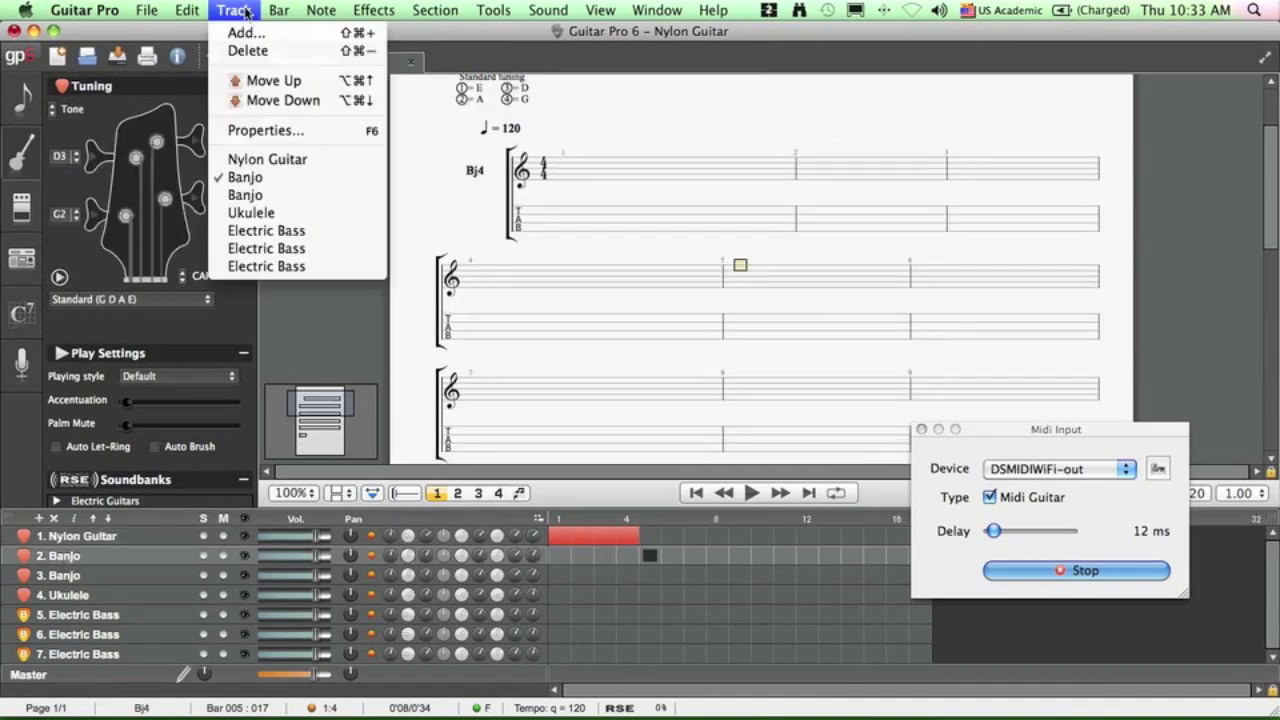
{"action": "left_click", "coordinate": [245, 27]}
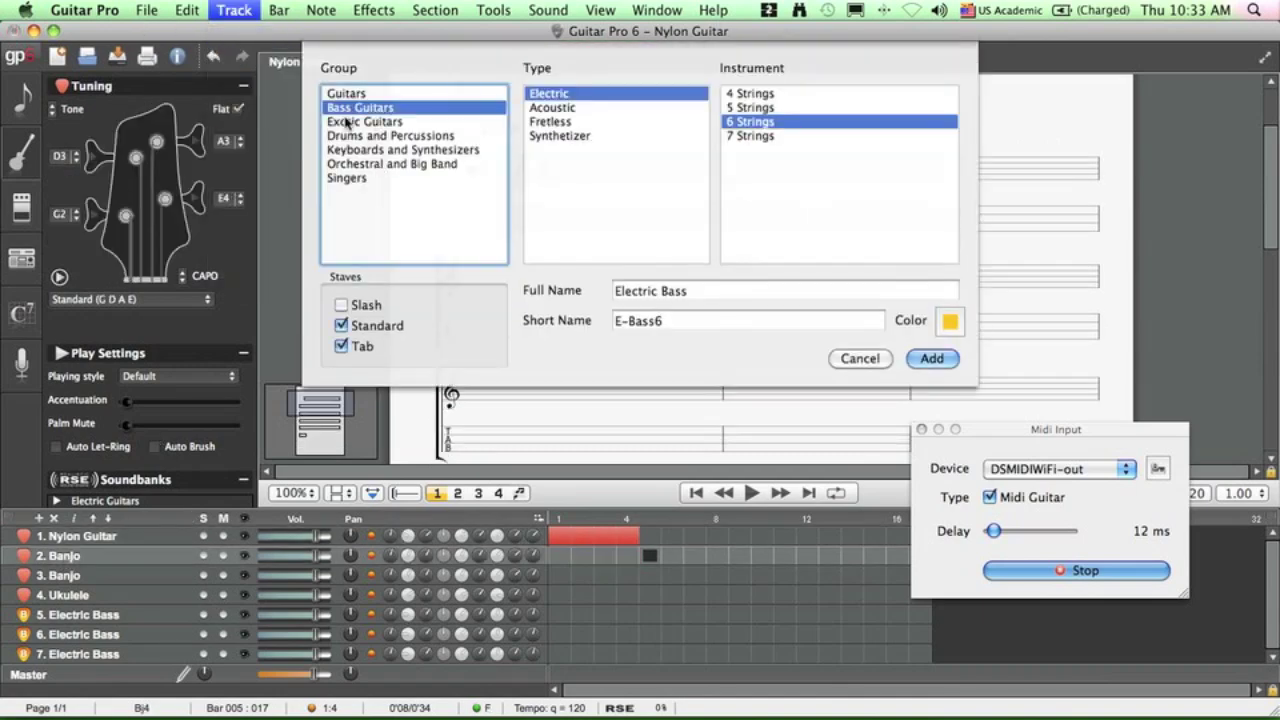
{"action": "left_click", "coordinate": [378, 121]}
{"action": "left_click", "coordinate": [553, 97]}
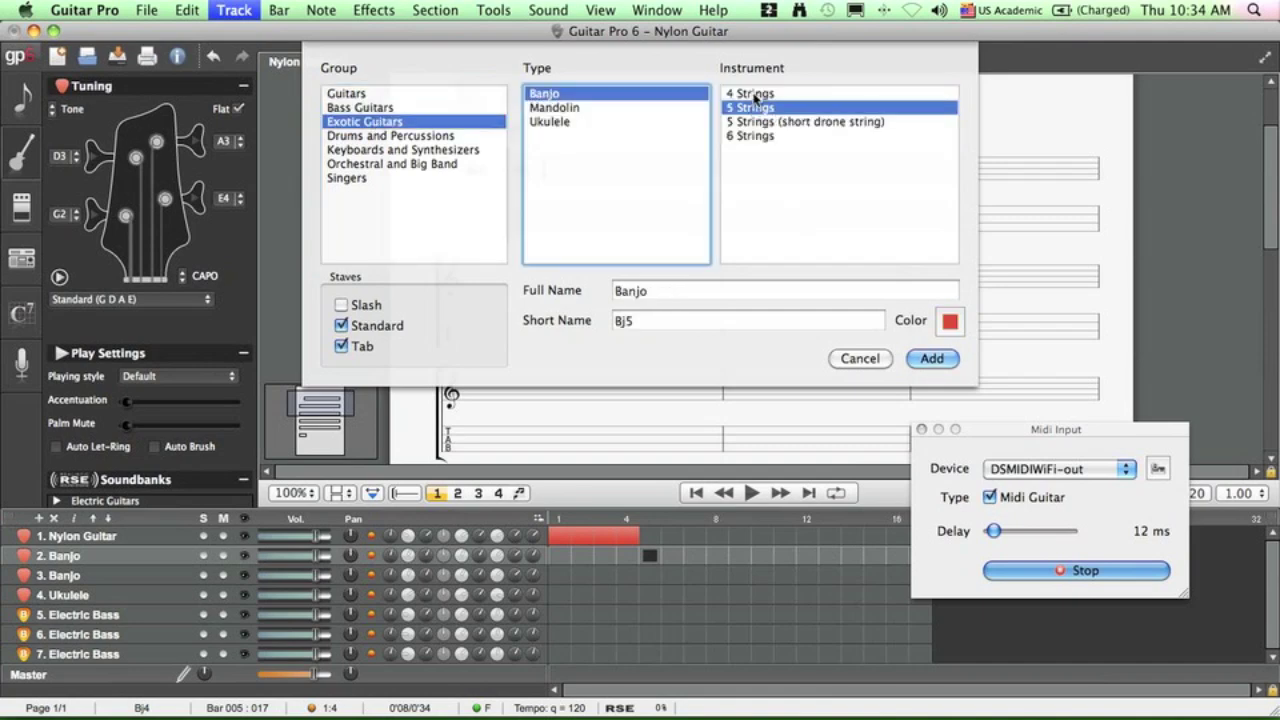
{"action": "left_click", "coordinate": [860, 359]}
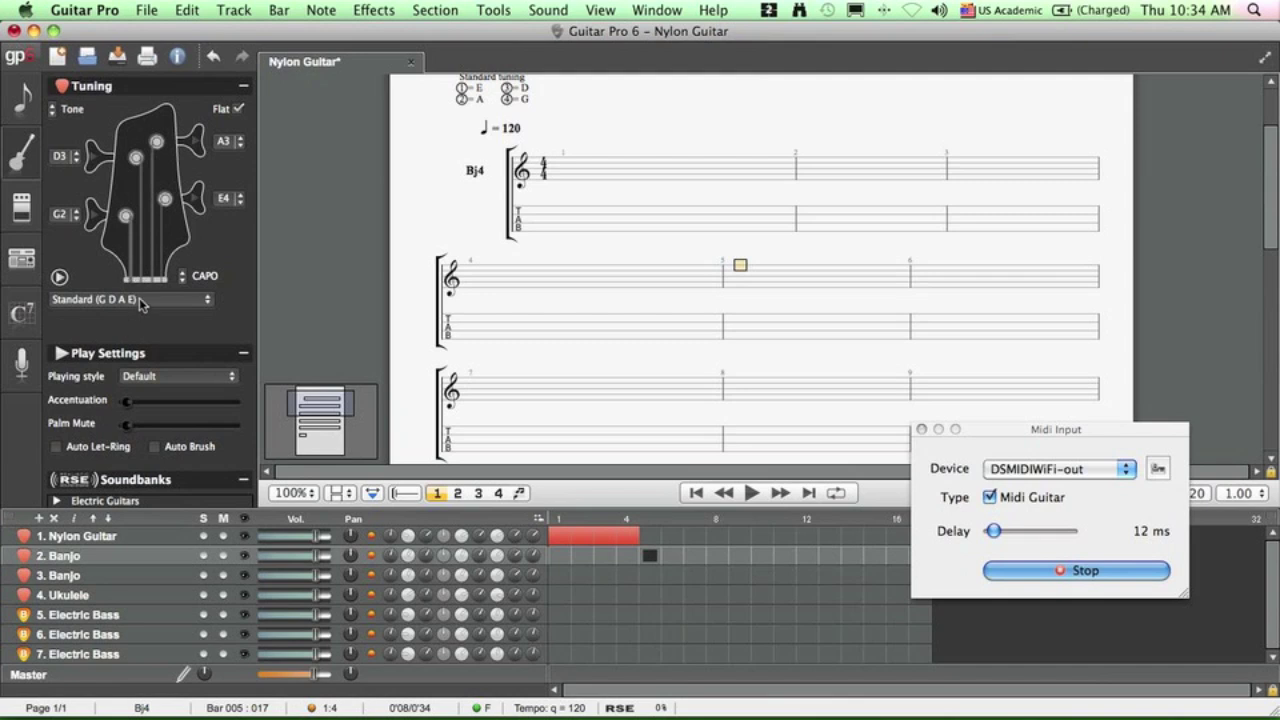
{"action": "left_click", "coordinate": [582, 222]}
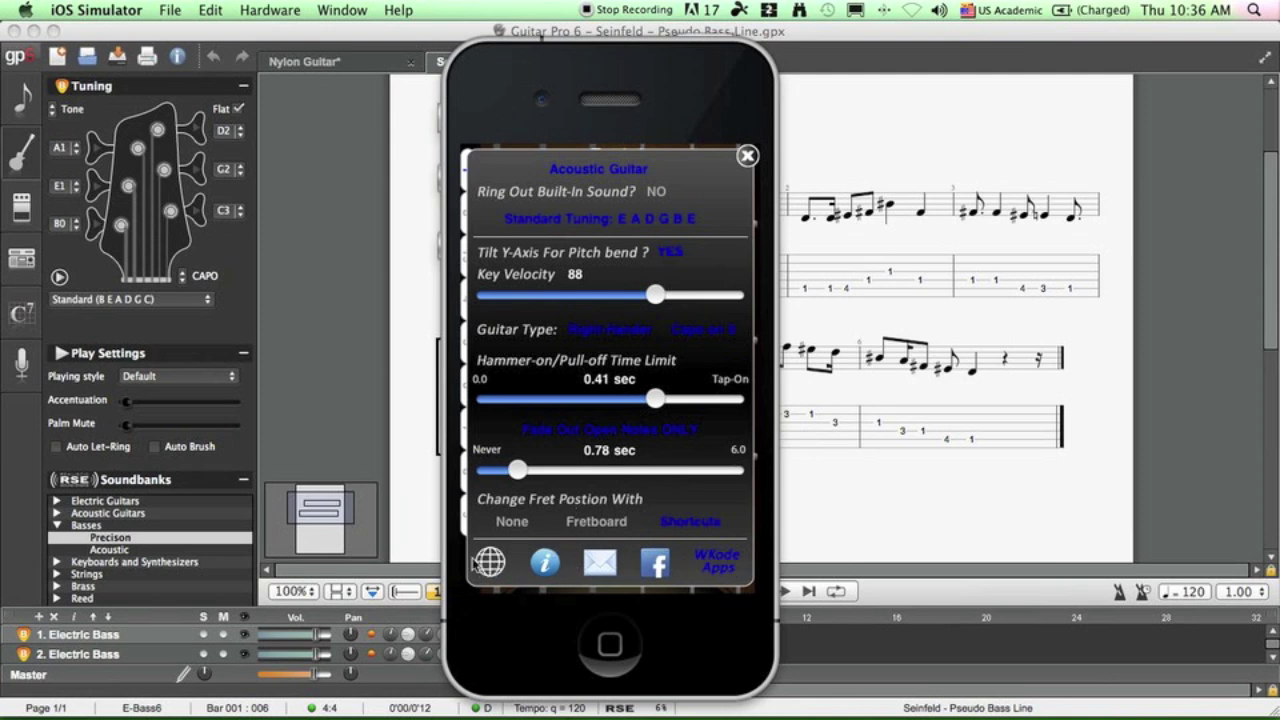
View the WKode Apps credits in MIDI Fretboard, close them, and close the settings panel
{"action": "left_click", "coordinate": [545, 566]}
{"action": "left_click", "coordinate": [716, 562]}
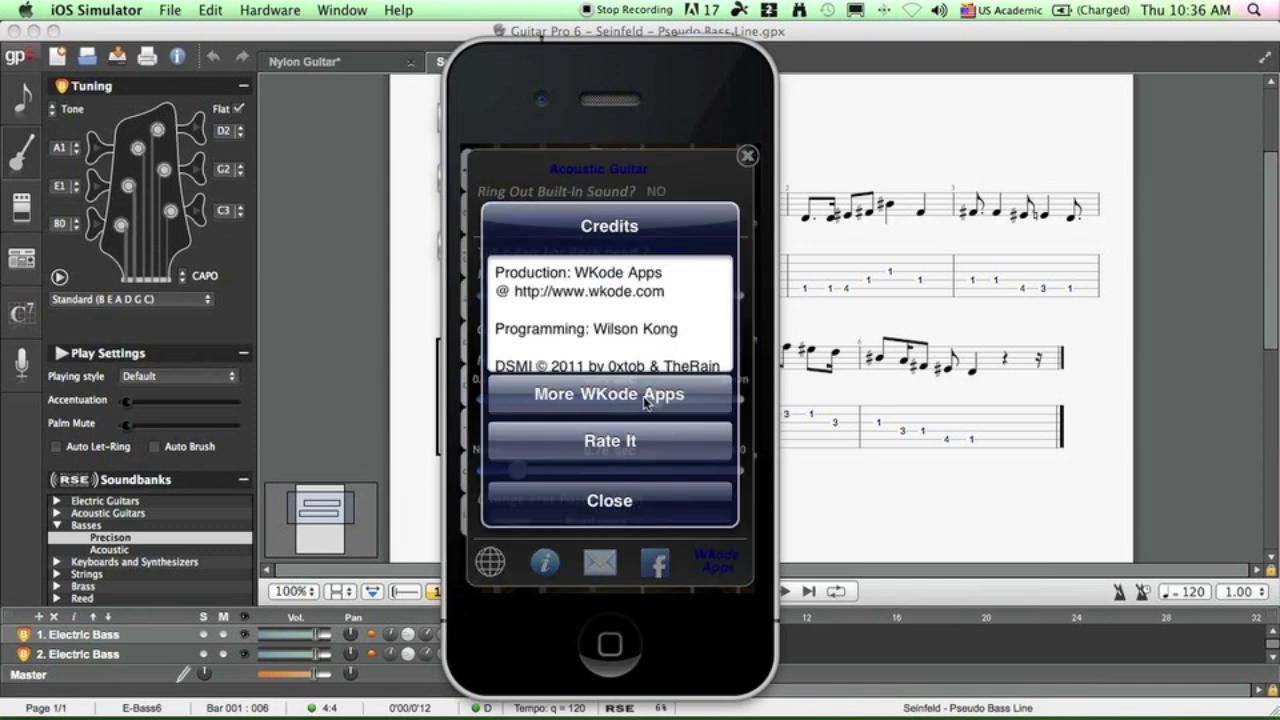
{"action": "left_click", "coordinate": [610, 499]}
{"action": "left_click", "coordinate": [747, 157]}
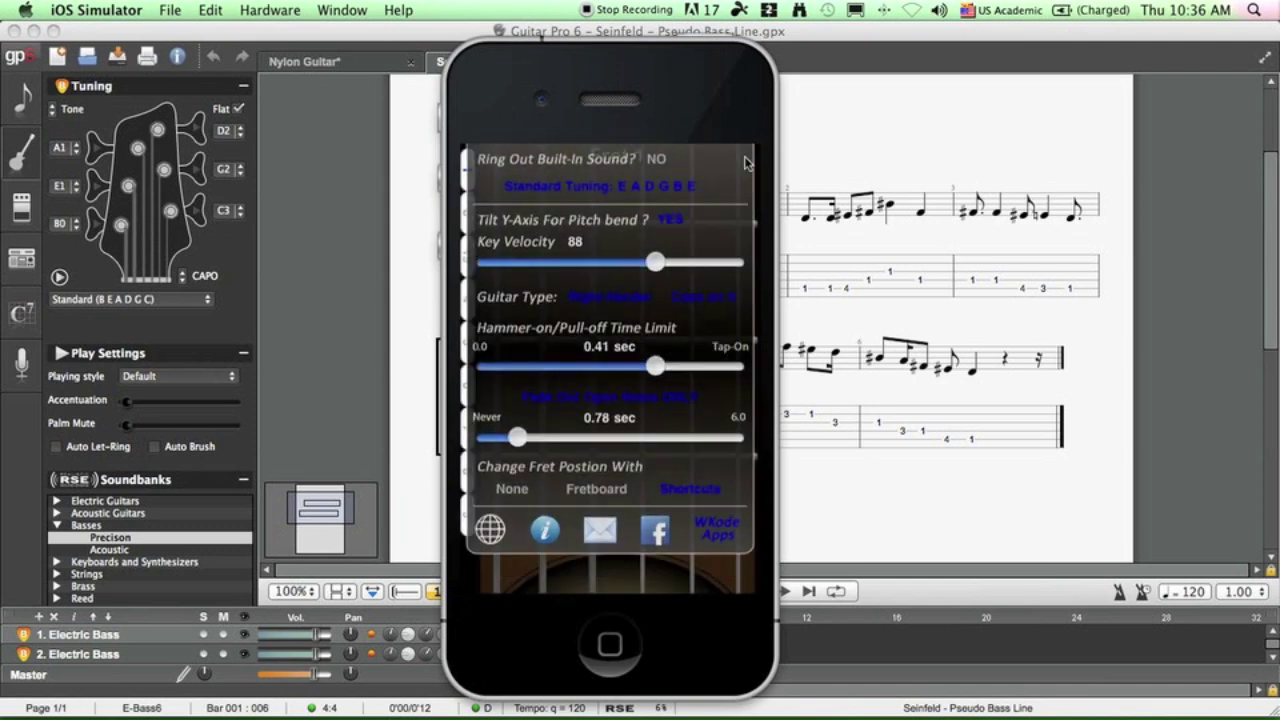